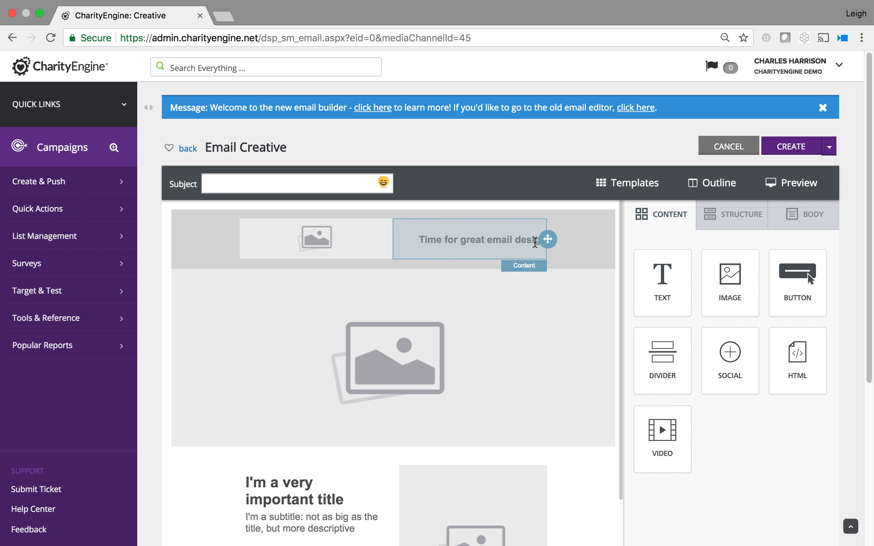
Step: Open the image replacement for the header's small placeholder image and search the file manager for "ce logo"
scroll(152, 278, "down", 6)
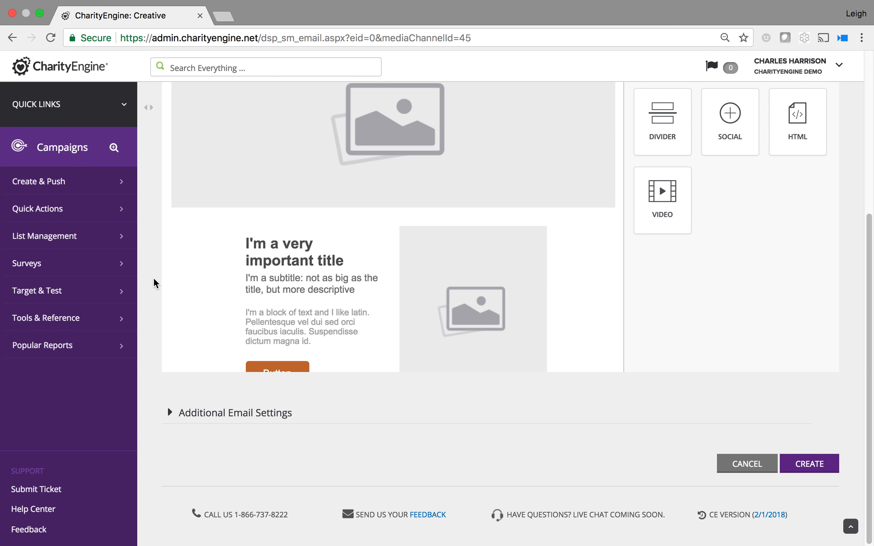
scroll(322, 306, "down", 4)
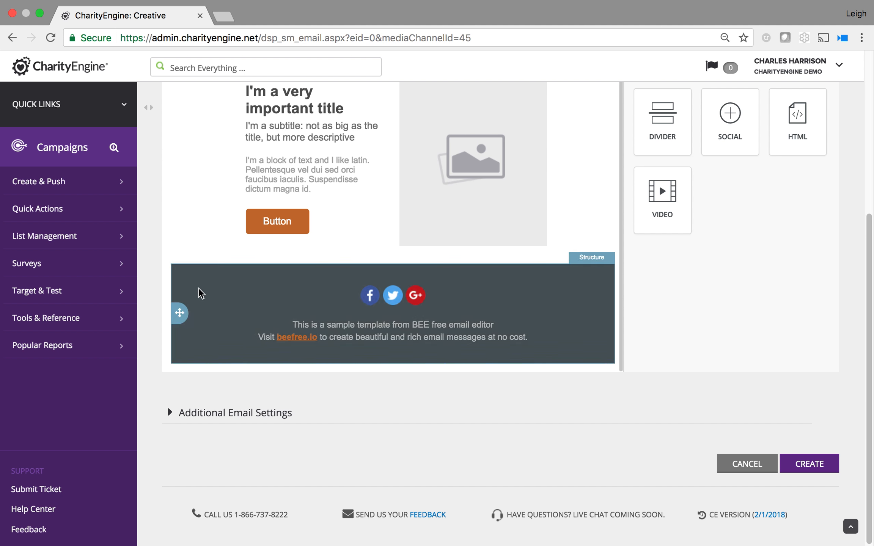
scroll(201, 294, "up", 15)
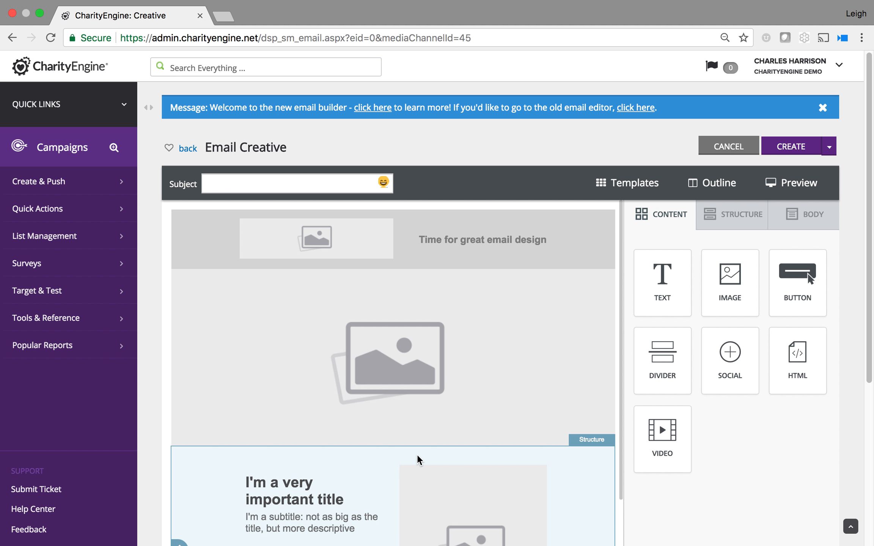
left_click(319, 240)
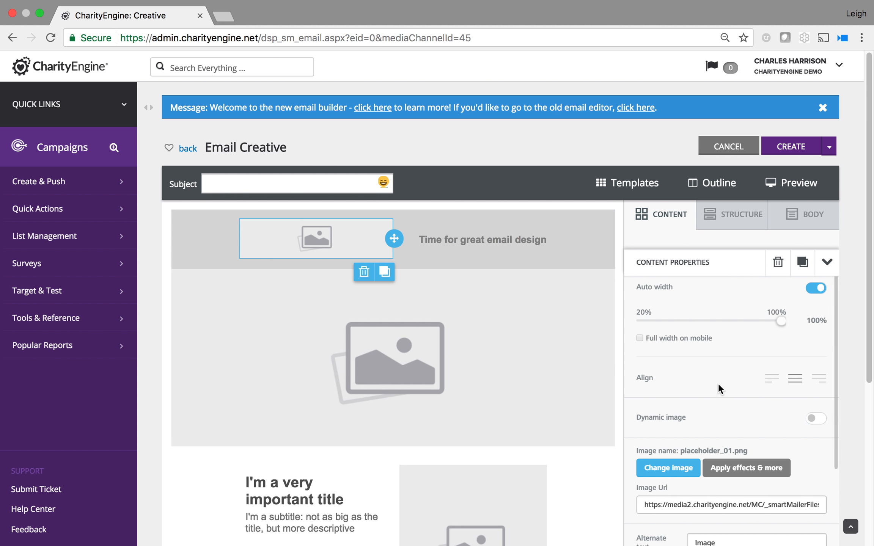
left_click(680, 470)
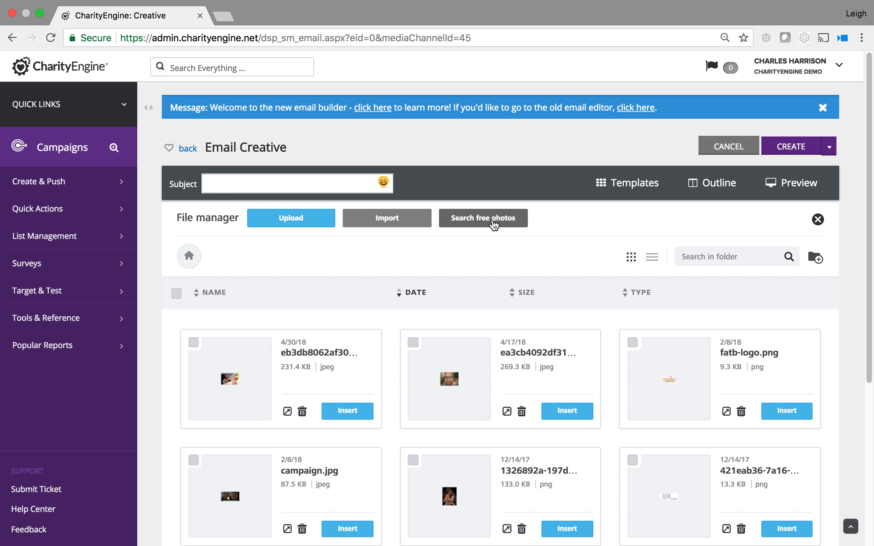
left_click(703, 257)
type("ce logo")
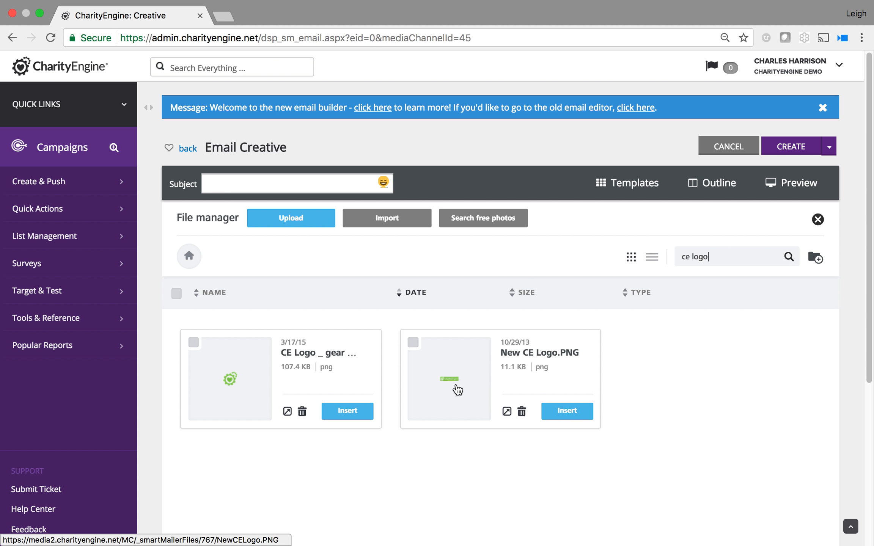
Step: Preview New CE Logo.PNG at full size and insert it as the header image
left_click(506, 411)
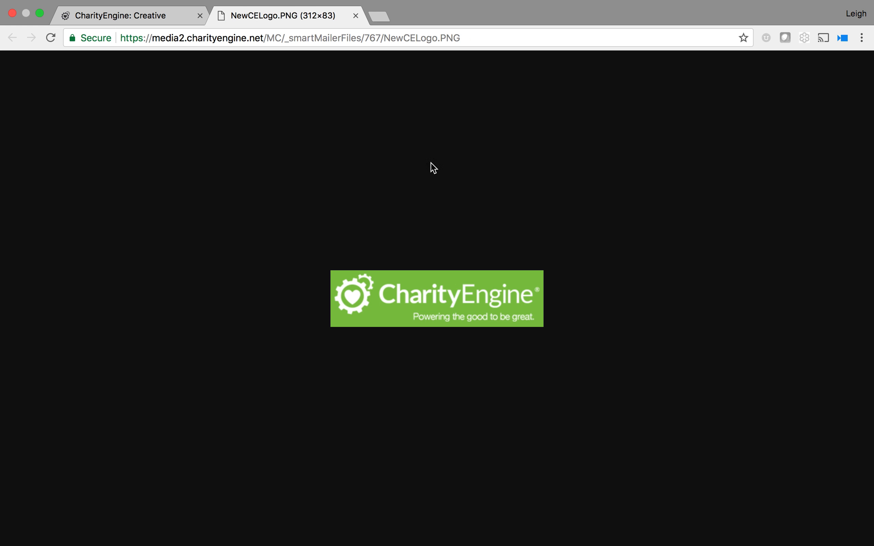
left_click(356, 18)
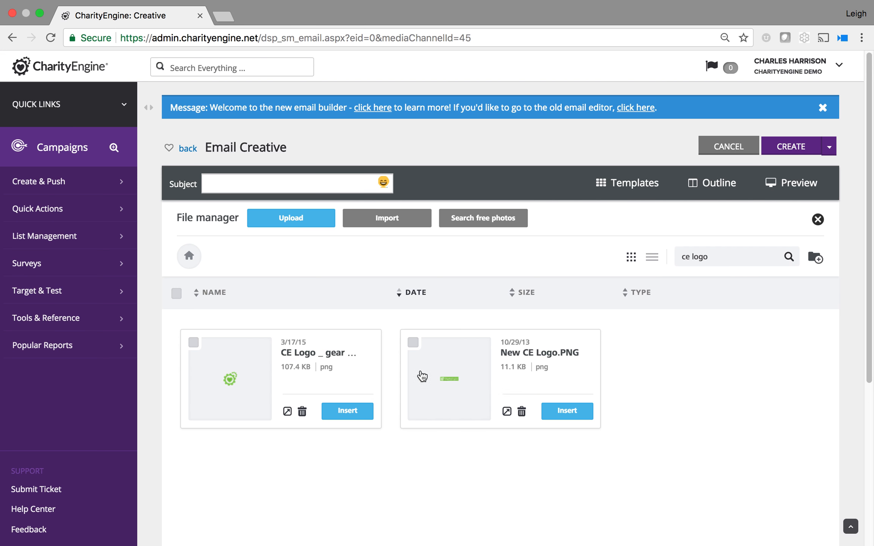
left_click(563, 411)
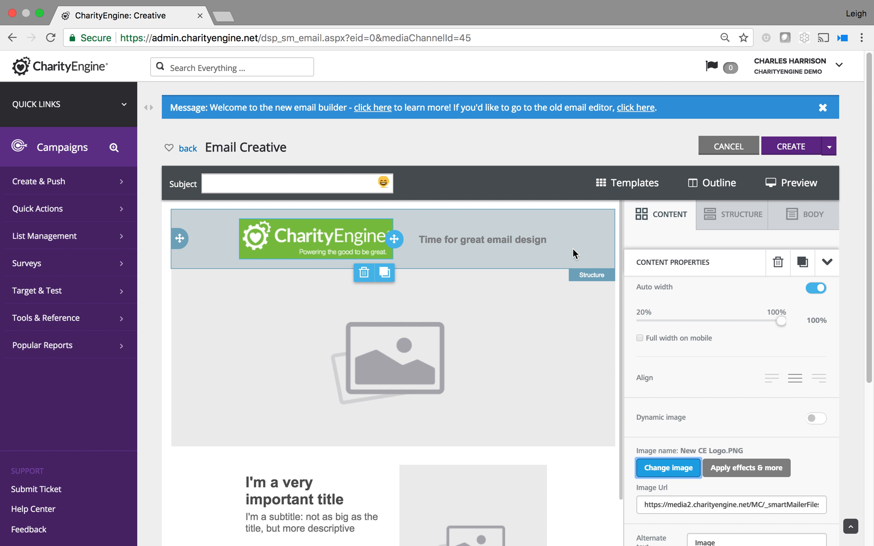
Step: Replace the header's tagline text with "Donor Journey Management Software"
left_click(469, 240)
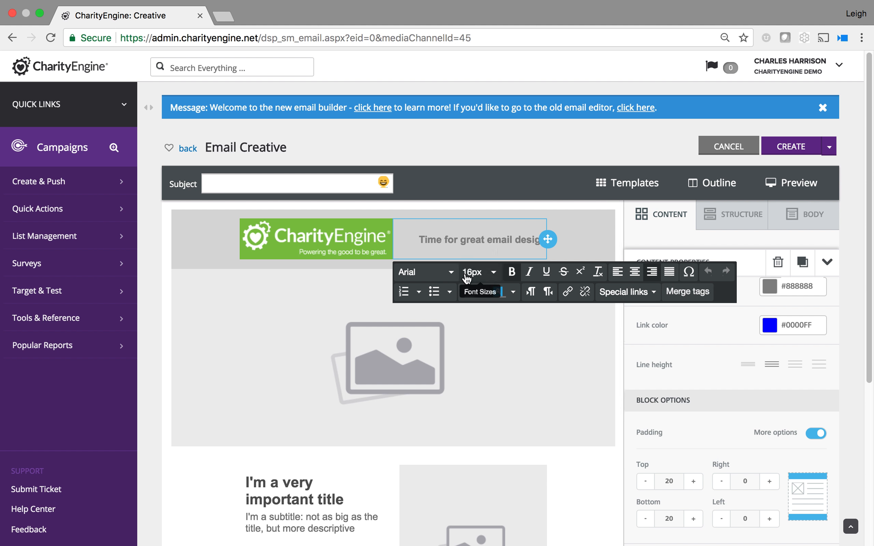
triple_click(441, 240)
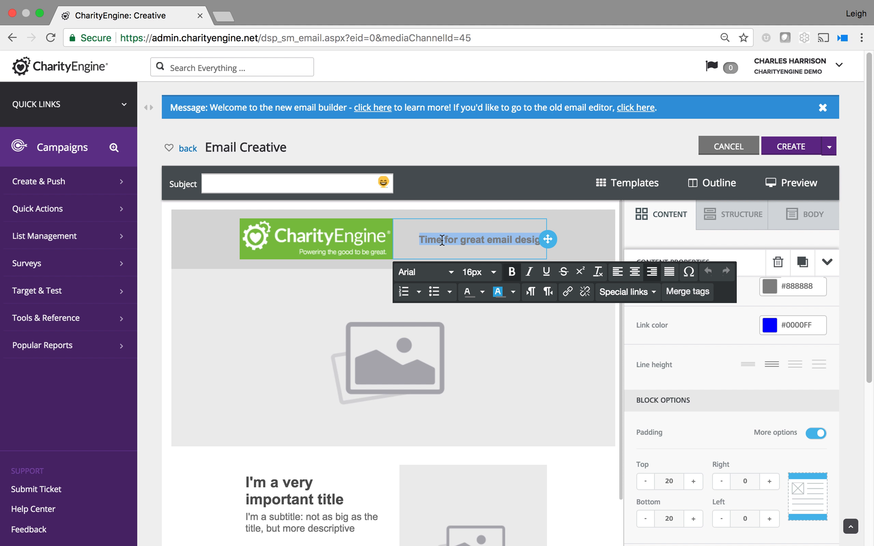
type("Donor Journey Management Software")
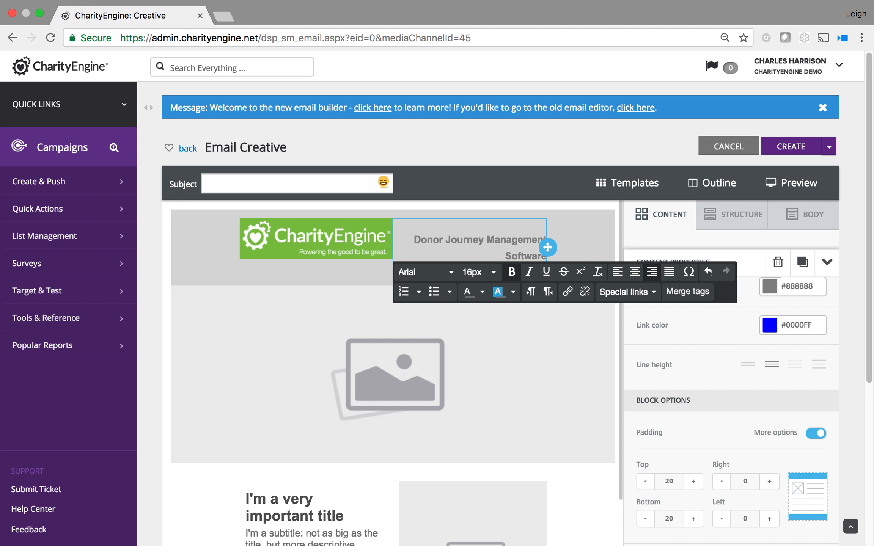
Step: Format the header tagline at a 12px font size with white text
left_click_drag(413, 239, 561, 259)
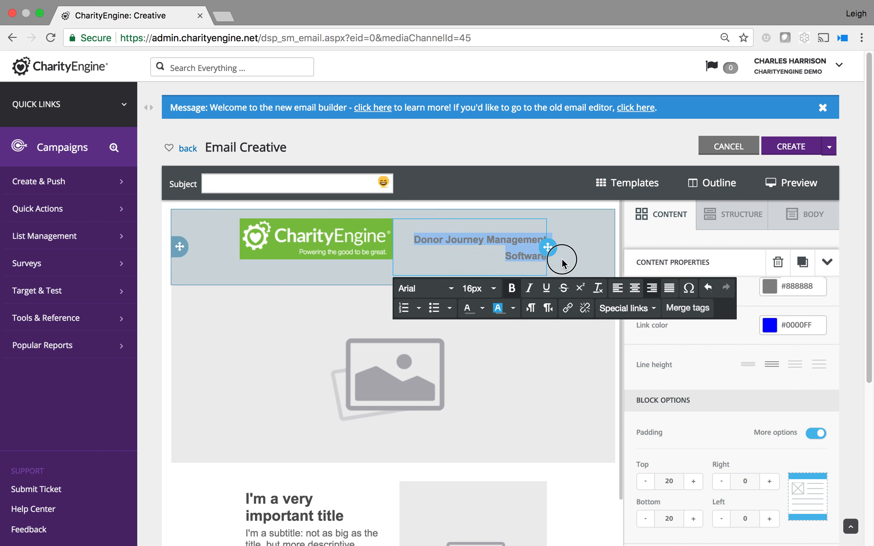
left_click(493, 291)
left_click(491, 405)
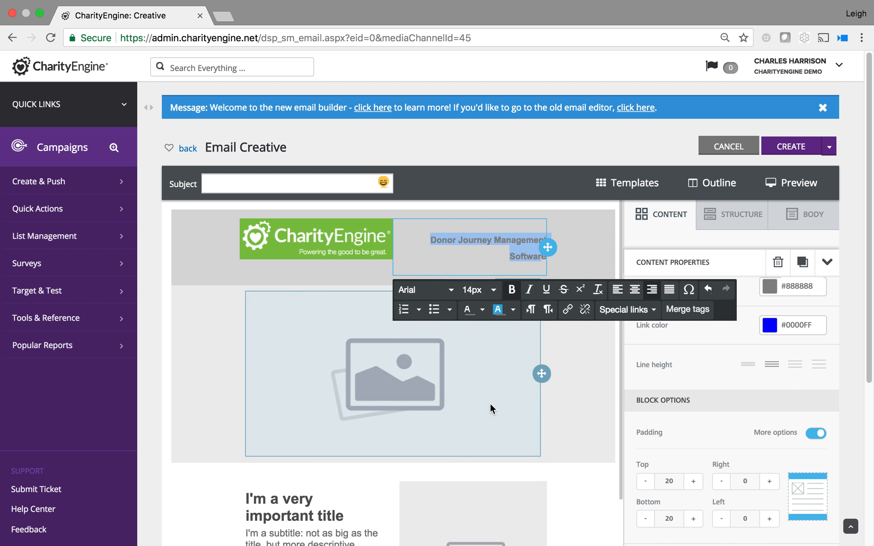
left_click(491, 298)
left_click(490, 383)
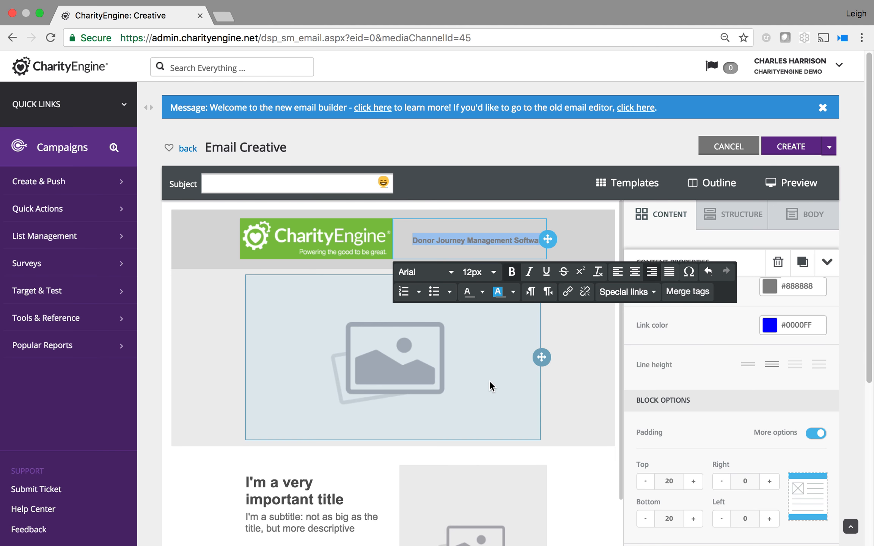
left_click(481, 292)
left_click(514, 350)
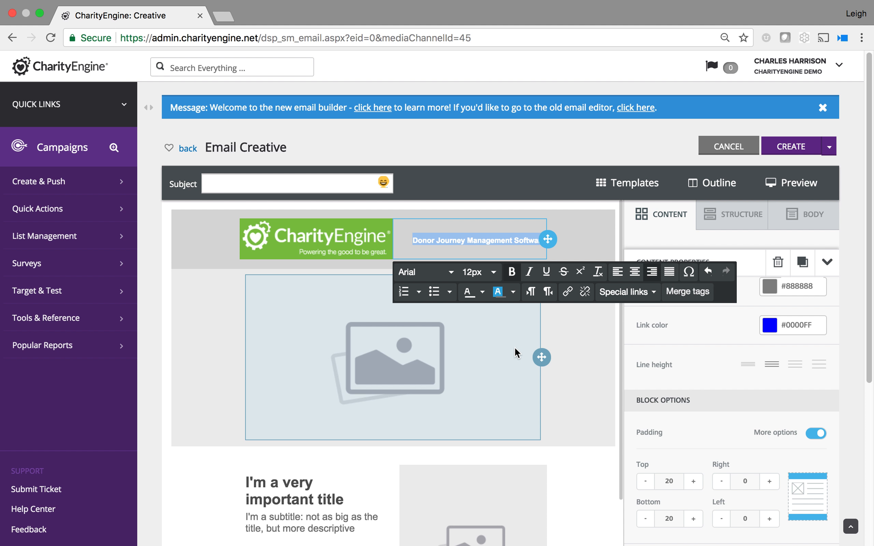
Step: Set the header row's background color to the logo's green, #7EC43C
left_click(578, 232)
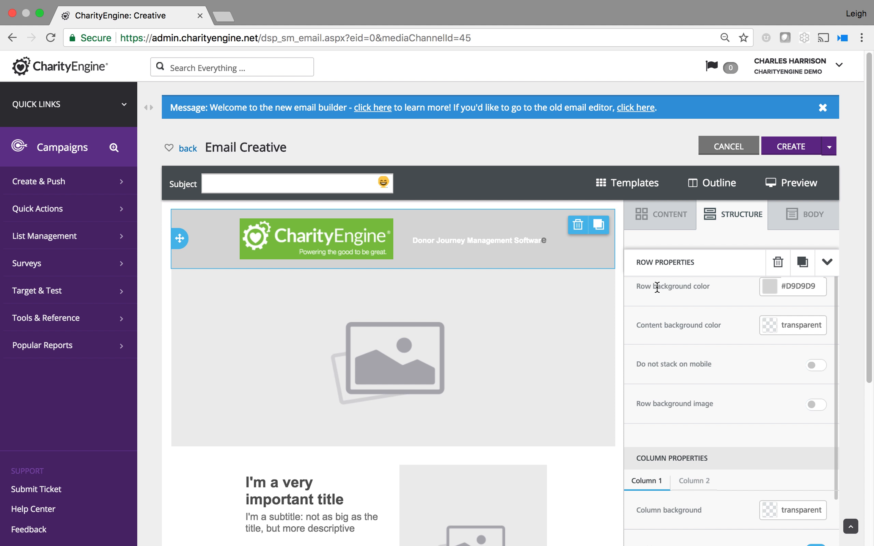
left_click(773, 291)
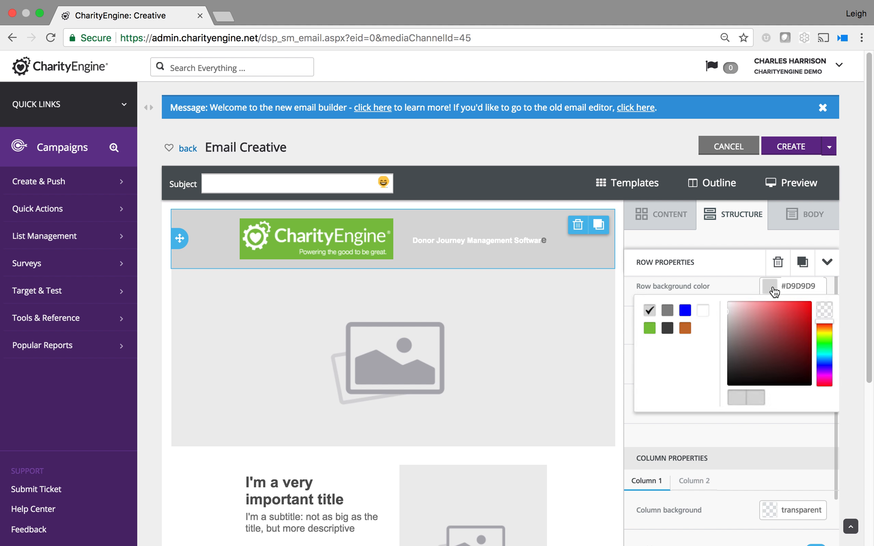
left_click(649, 328)
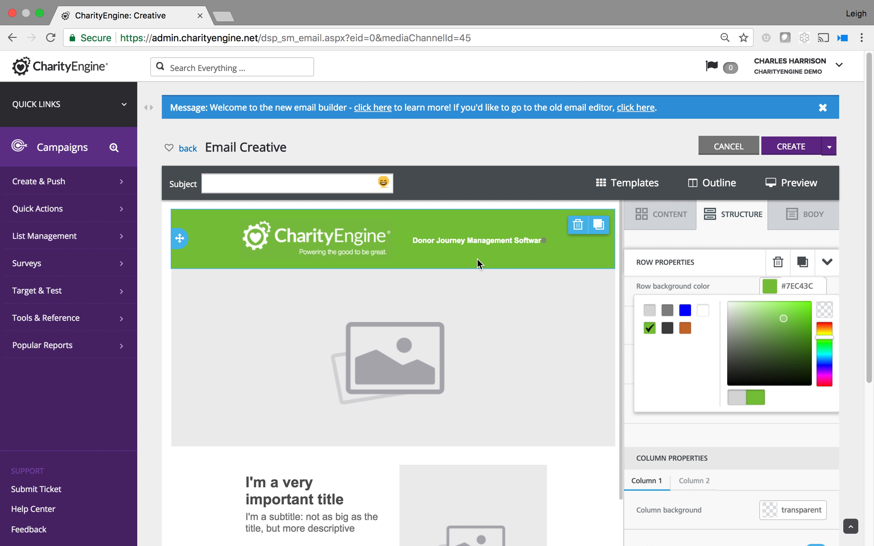
Step: Reapply the white text color to the entire header tagline, including its last letter
left_click(526, 242)
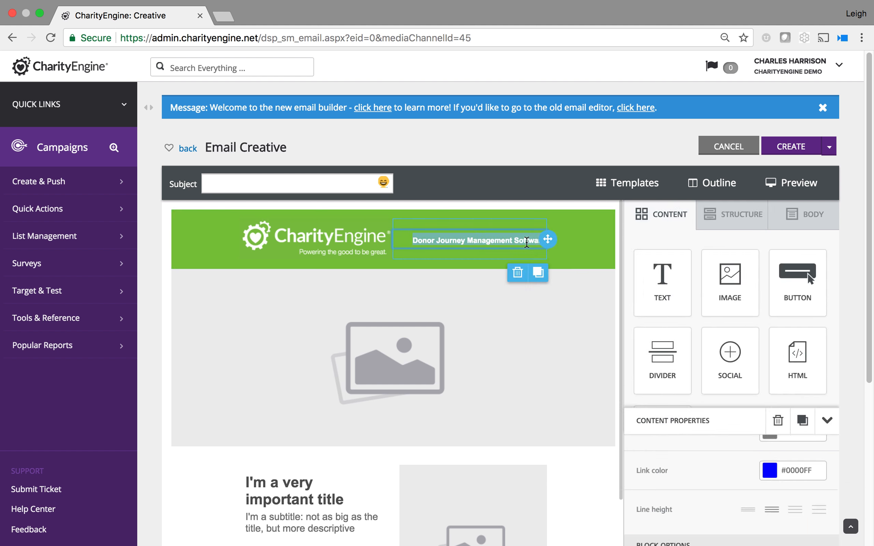
triple_click(474, 241)
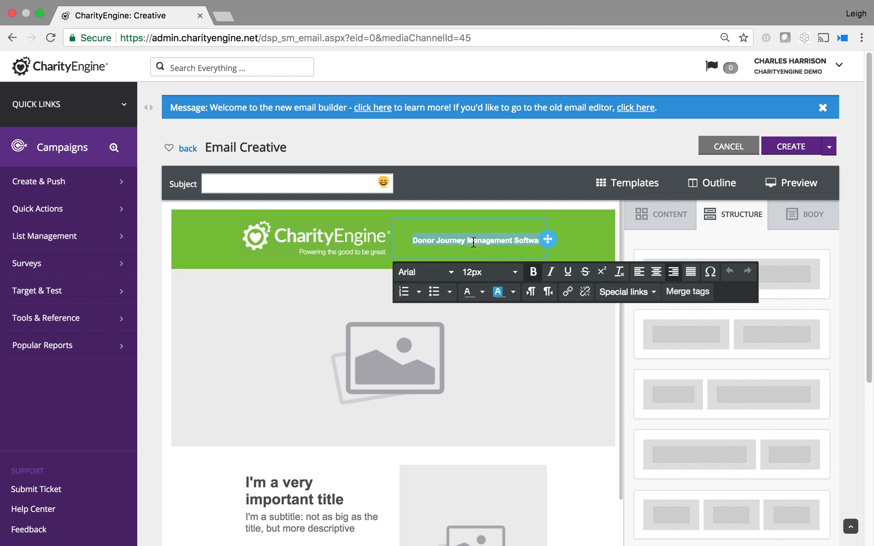
left_click(482, 291)
left_click(514, 349)
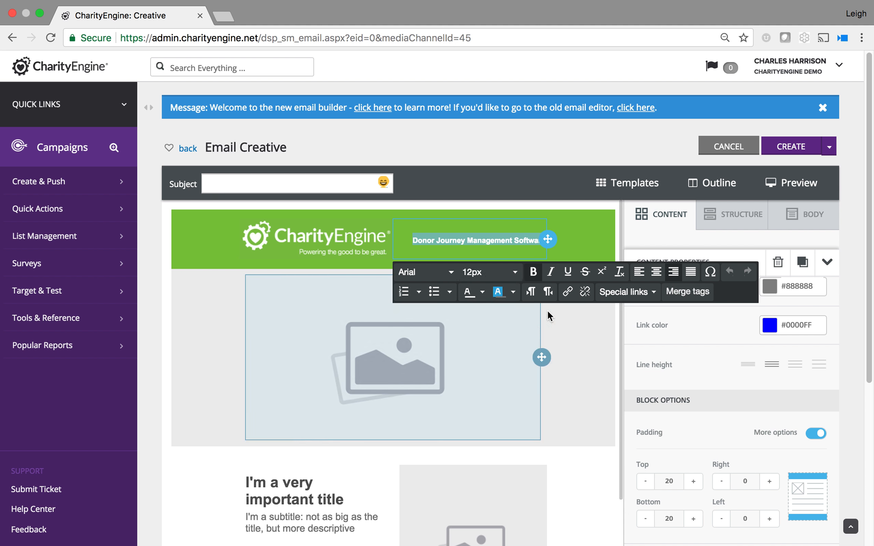
left_click(583, 248)
left_click(536, 252)
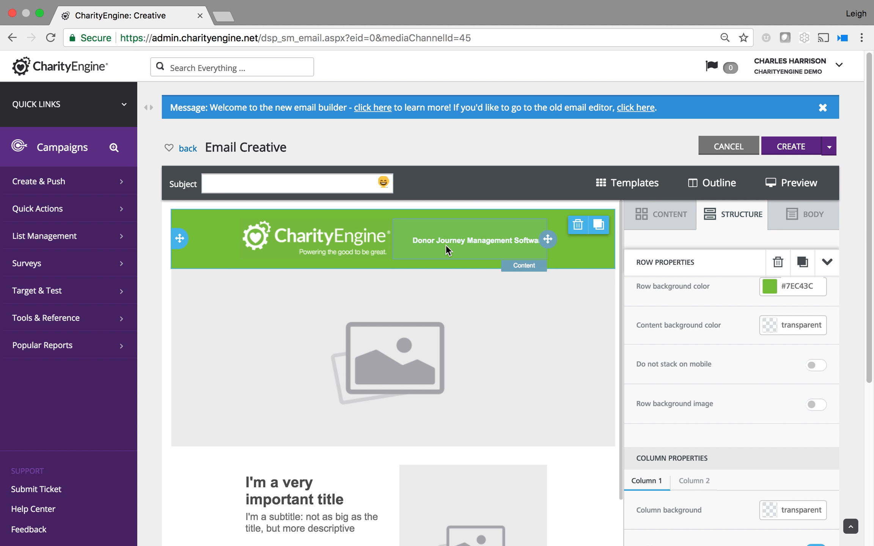
Step: Set the header logo's alternate text to "CharityEngine Logo"
left_click(322, 240)
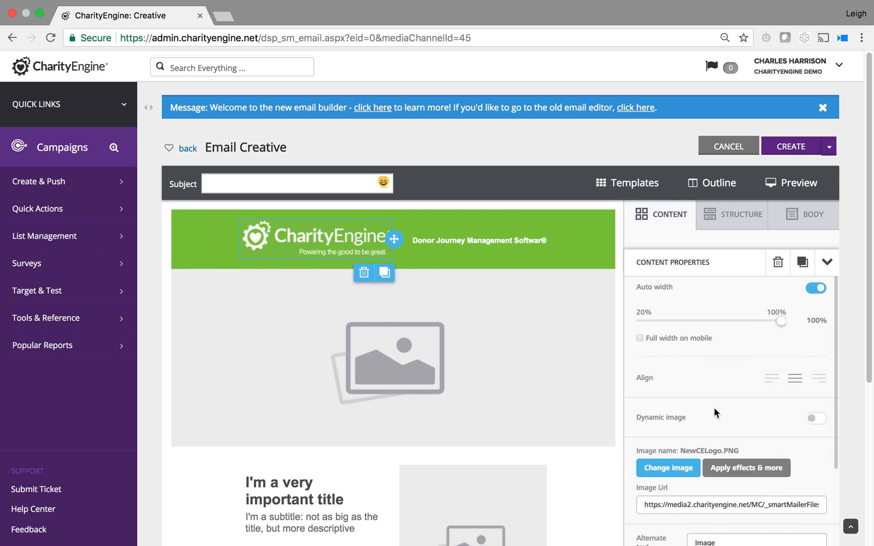
scroll(746, 411, "down", 5)
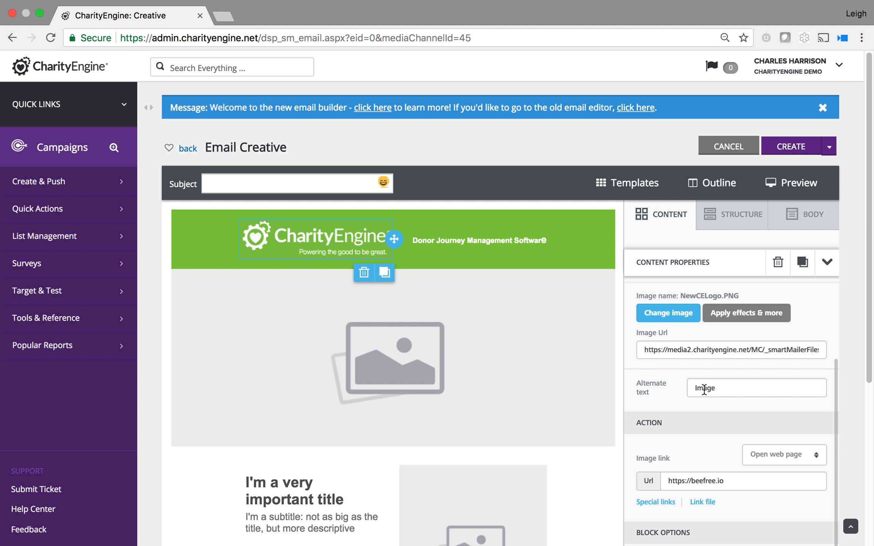
double_click(704, 389)
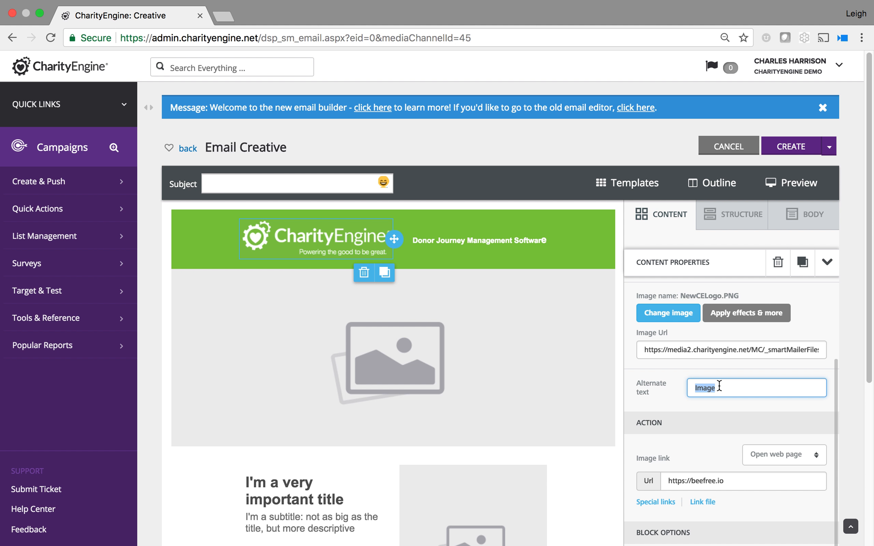
type("CharityEngine Logo")
triple_click(670, 481)
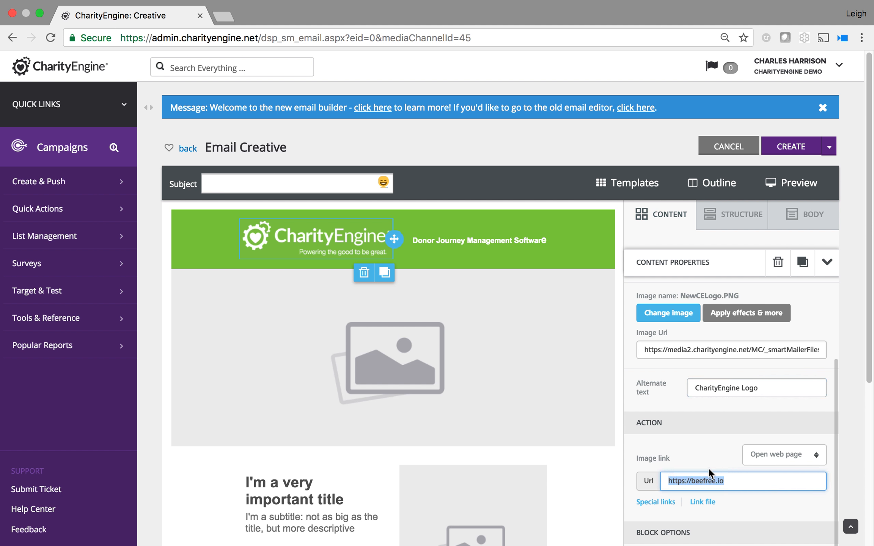
type("www.")
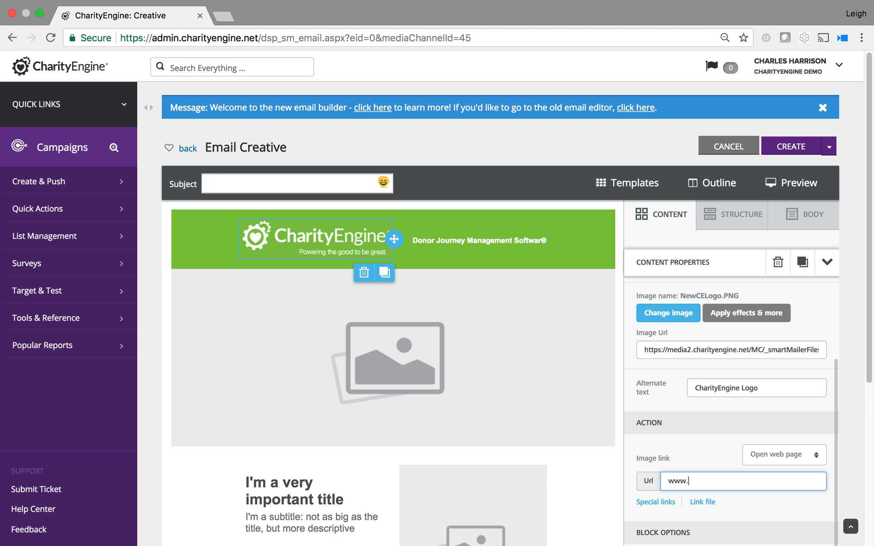
type("charityengine.net")
left_click(707, 448)
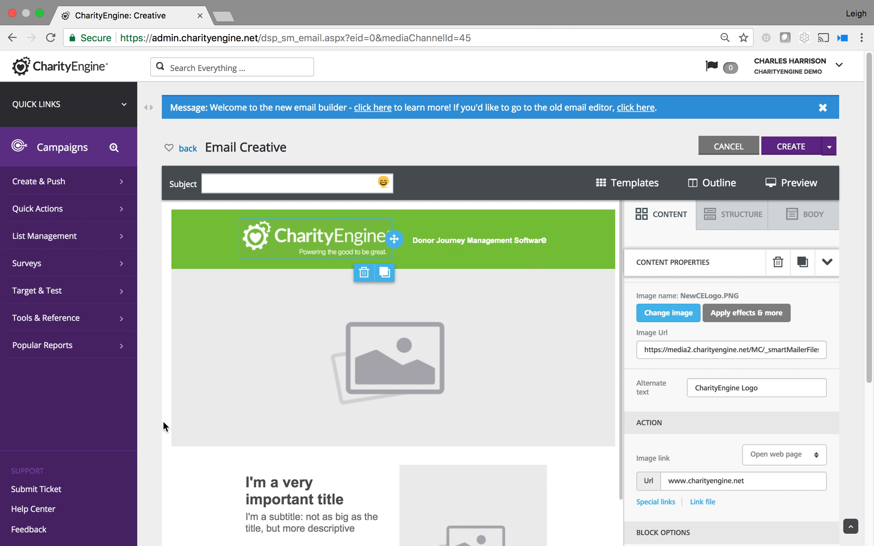
Step: Replace the sample text in the footer with "CharityEngine" and the organization's street address, city, state and ZIP code on separate lines
scroll(163, 424, "down", 5)
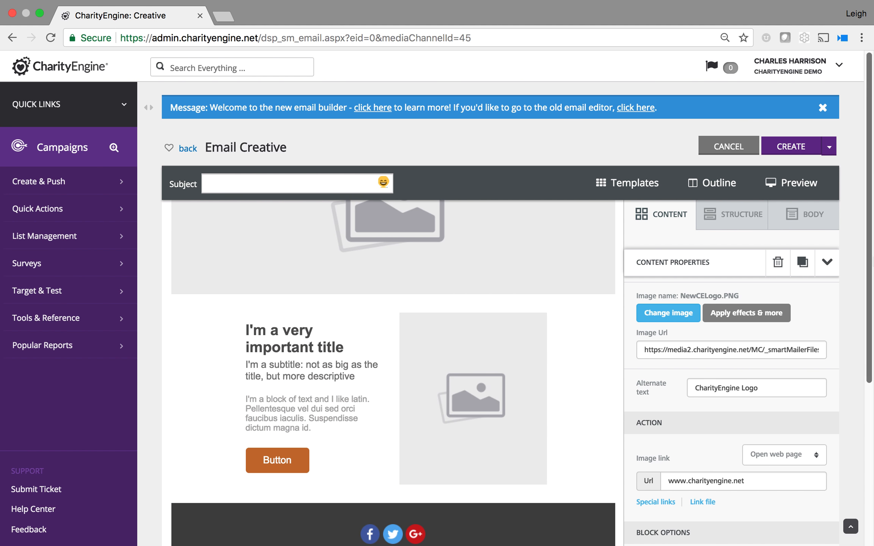
left_click_drag(866, 275, 864, 381)
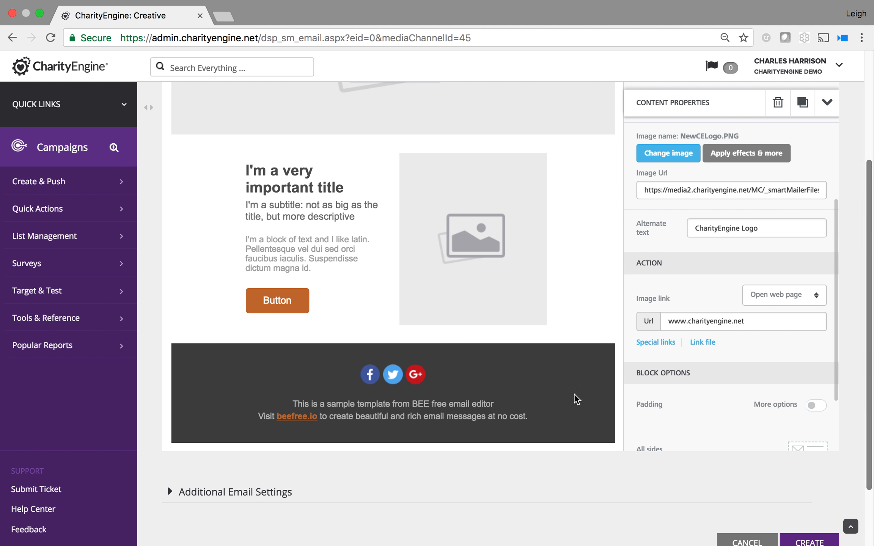
left_click(292, 403)
left_click_drag(292, 404, 528, 418)
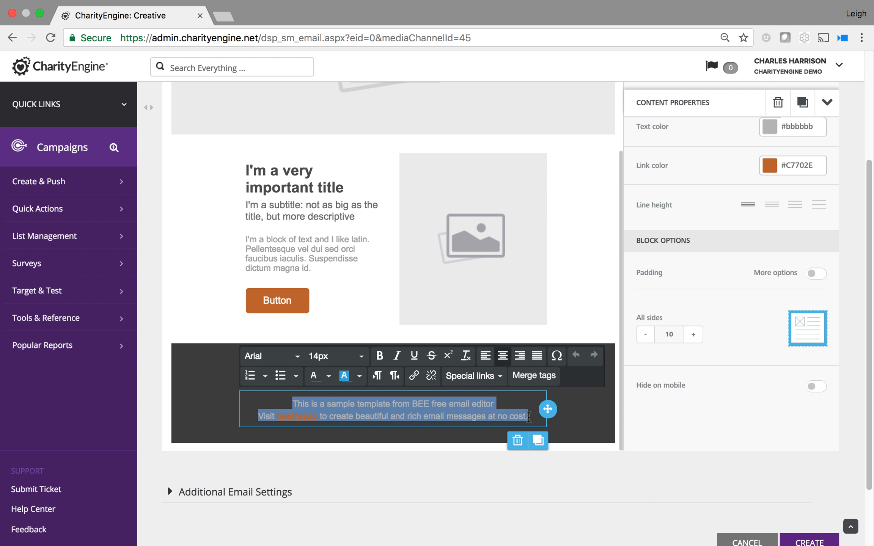
type("CharityEngine")
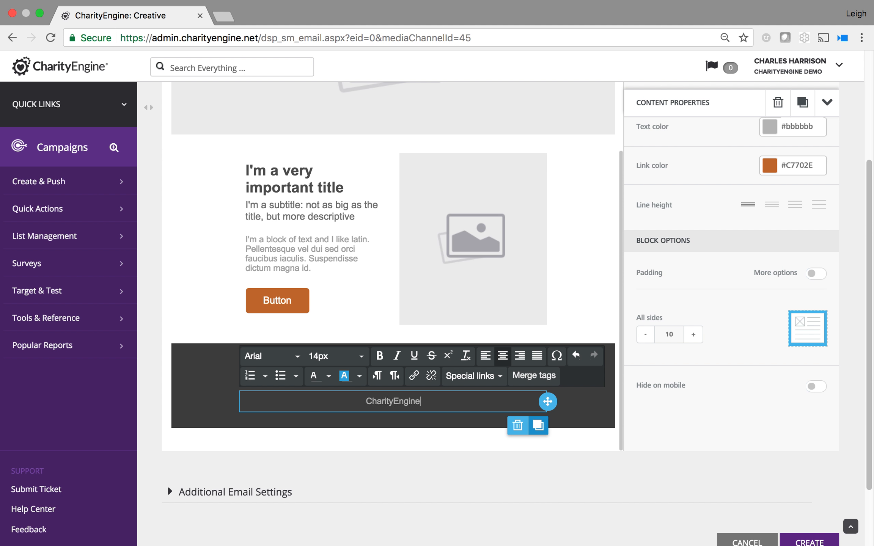
key("Return")
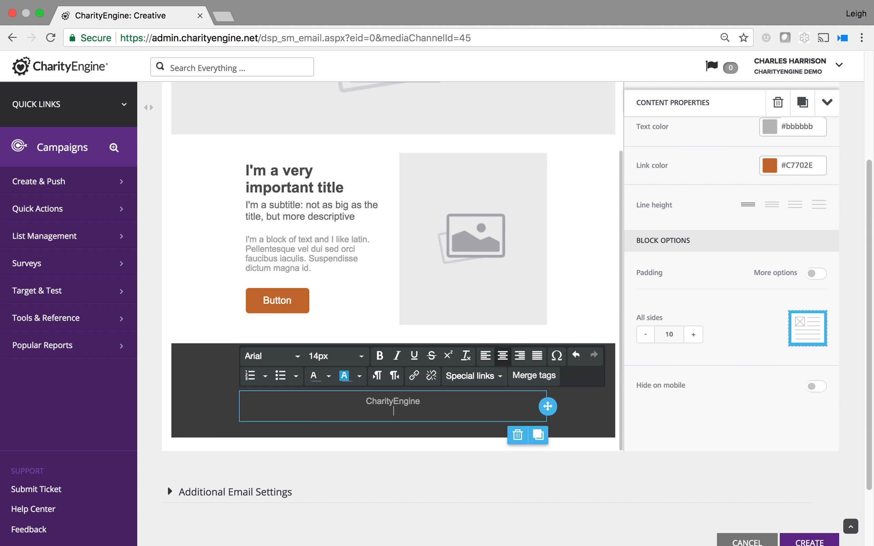
type("8200 Greensboro Drive")
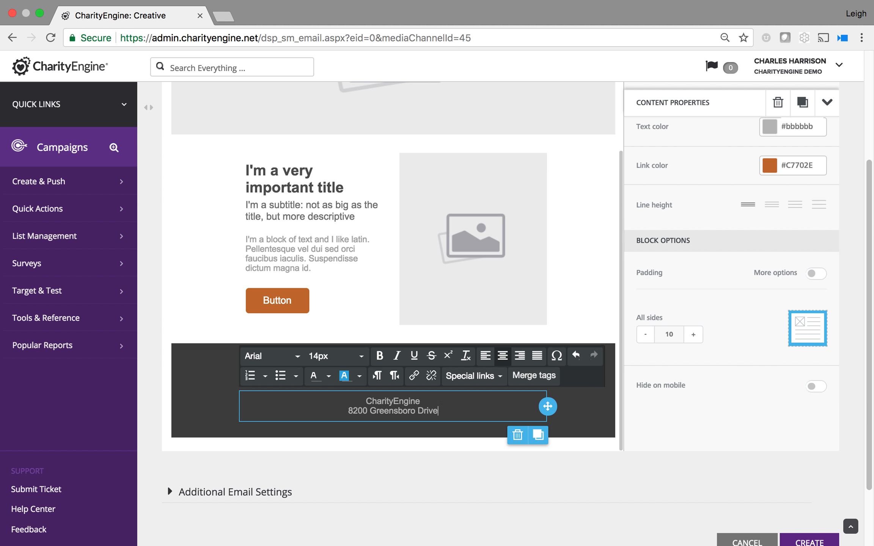
type(", Suite 1500")
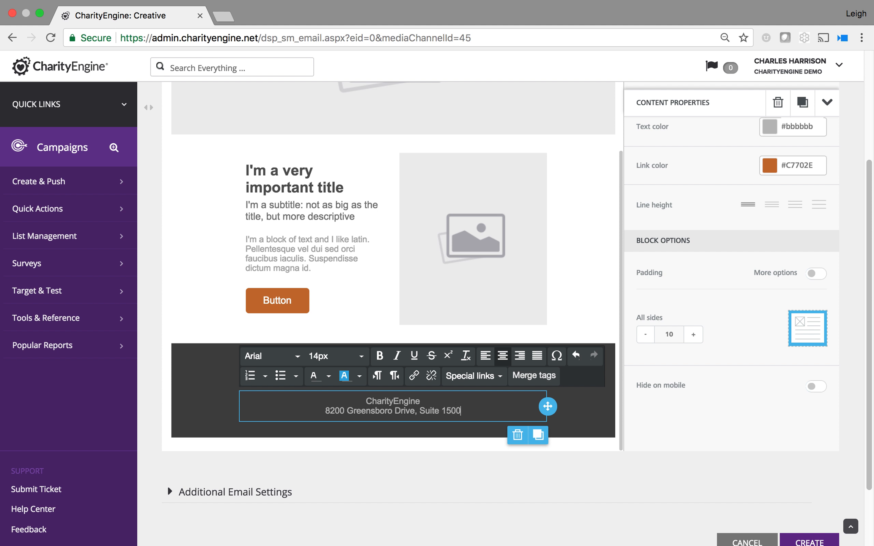
key("Return")
type("Mclean, V")
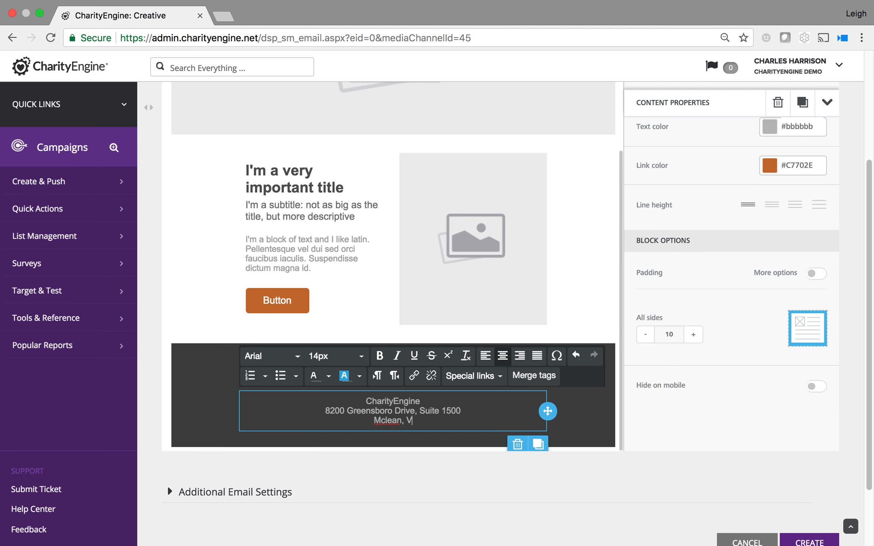
type("A 22102")
Step: Set the text color of the footer's organization name and address lines to white
left_click_drag(433, 421, 353, 399)
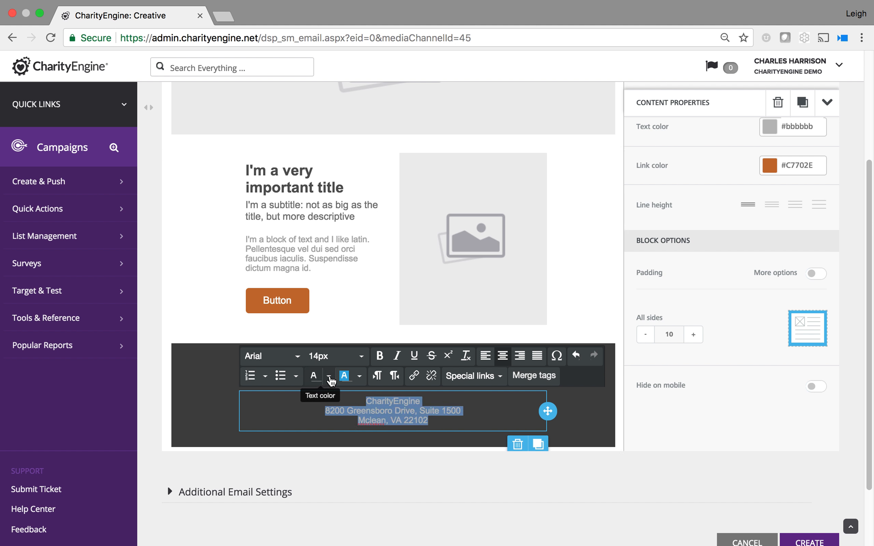
left_click(328, 377)
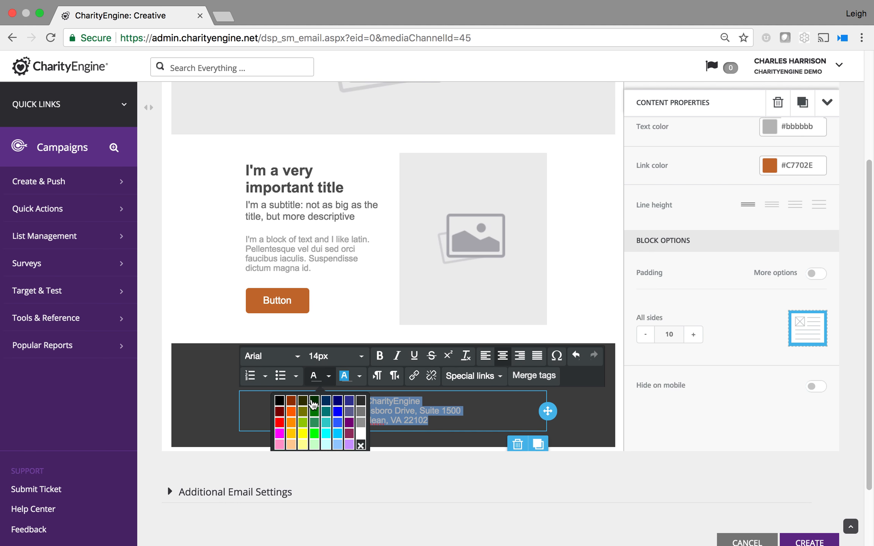
left_click(361, 434)
left_click(568, 428)
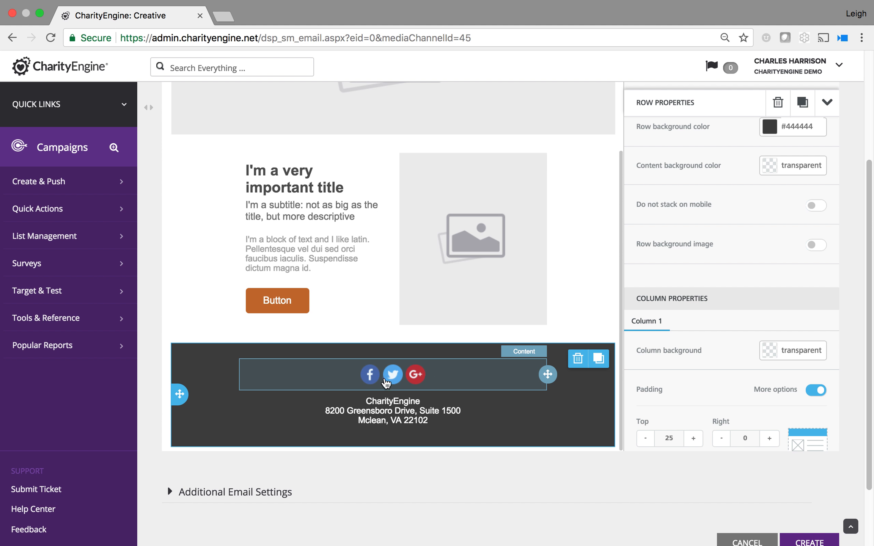
left_click(450, 381)
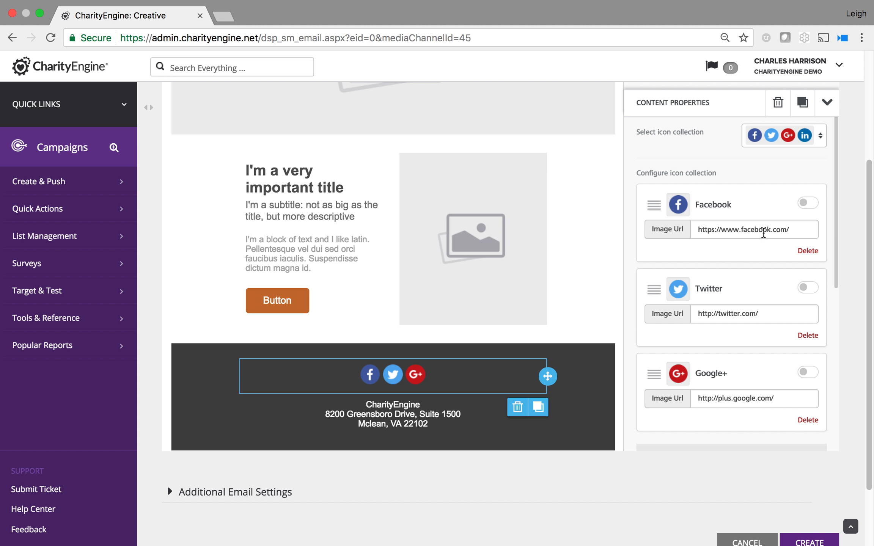
left_click(798, 230)
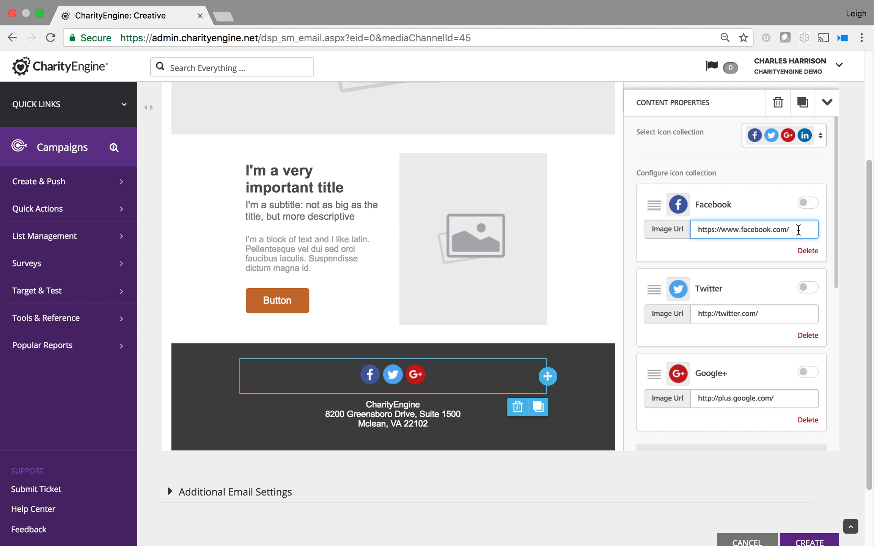
type("charitye")
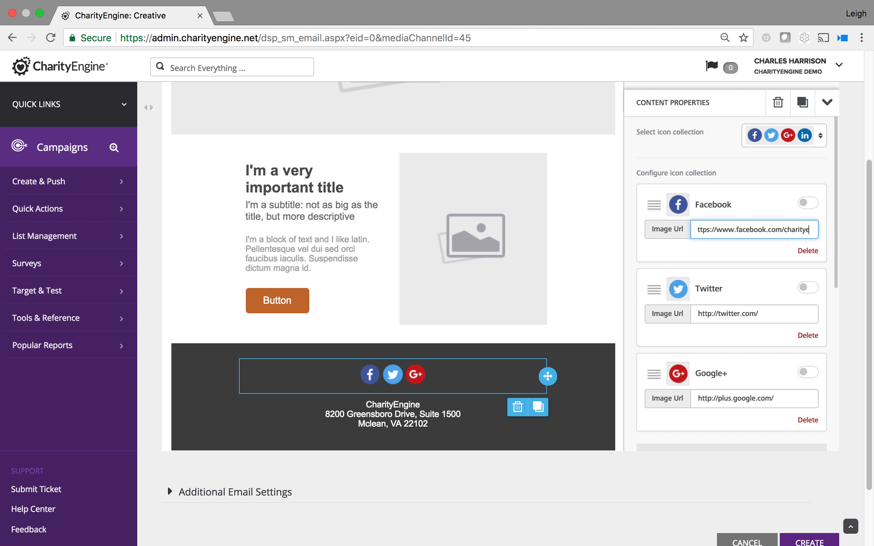
type("nginefornon")
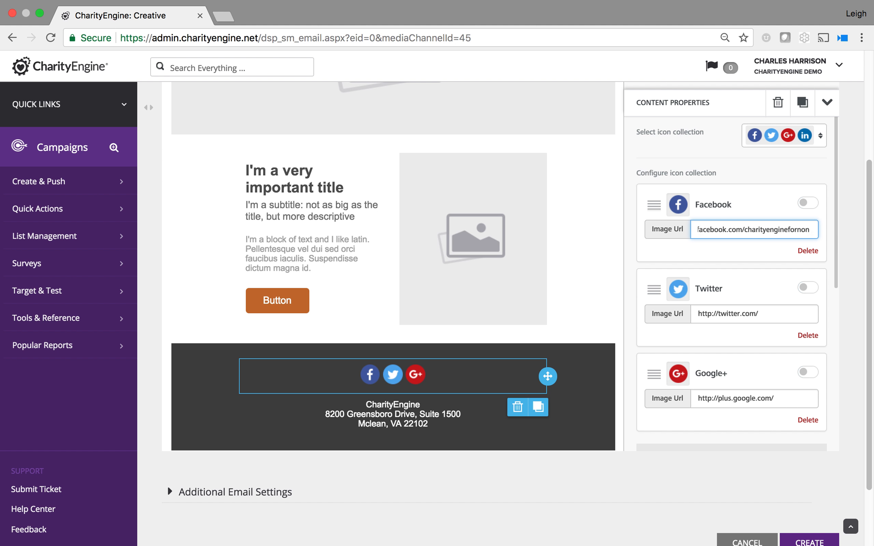
type("profits")
left_click(775, 205)
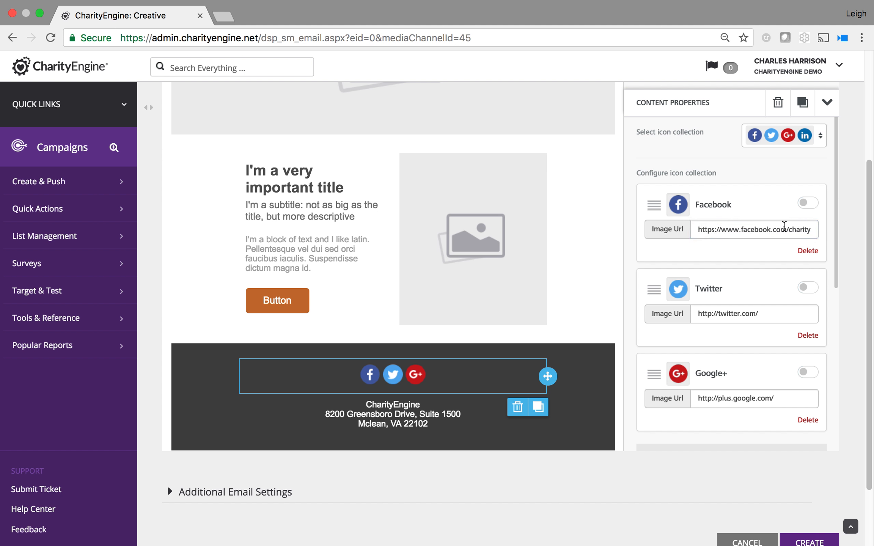
left_click(805, 204)
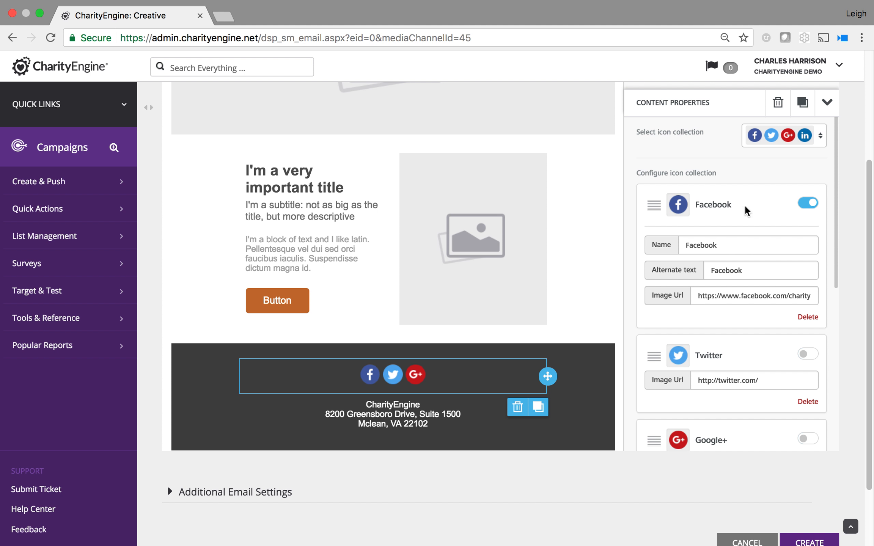
left_click(812, 206)
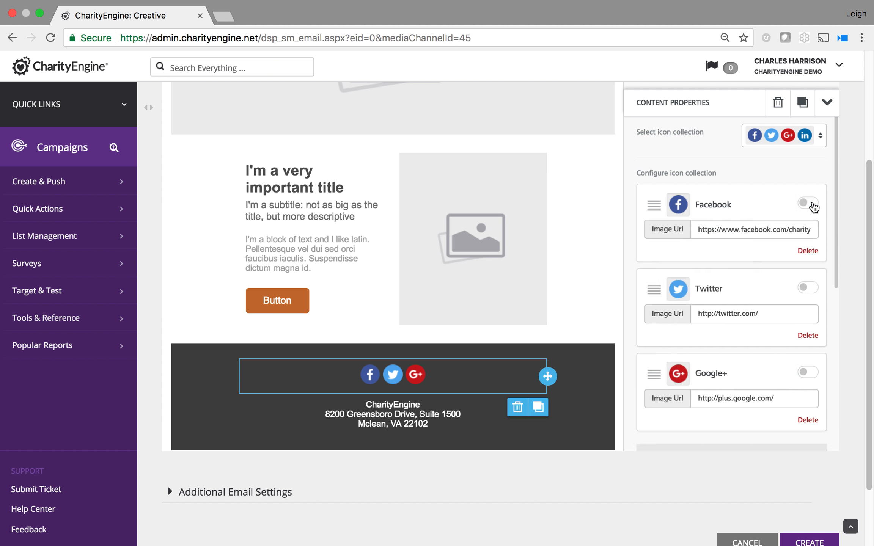
left_click(765, 313)
type("chari")
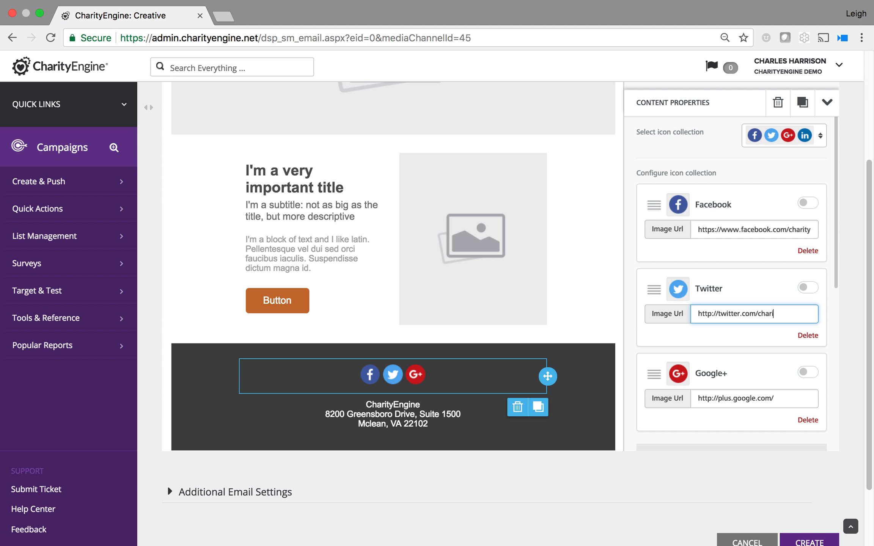
type("tyengineus")
left_click(774, 292)
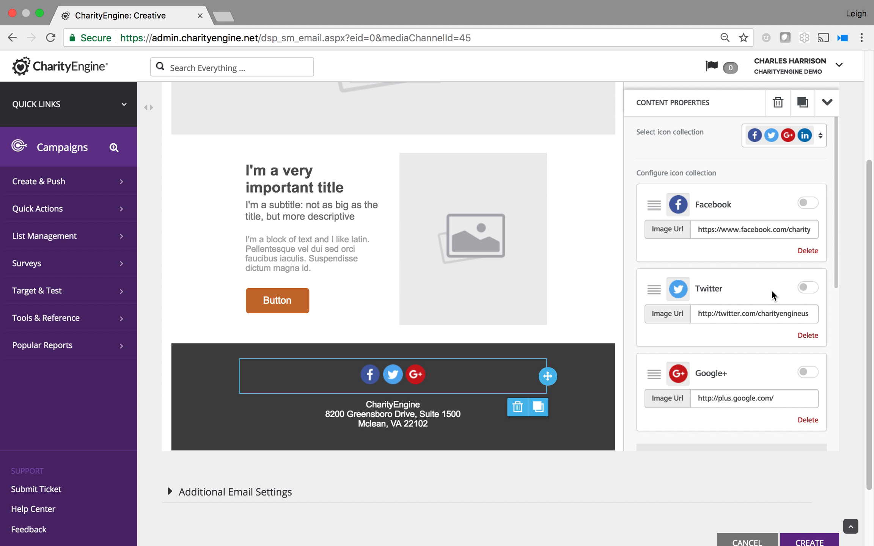
Step: Move the Twitter icon ahead of Facebook in the footer's social icons and delete the Google+ icon
left_click_drag(653, 291, 646, 212)
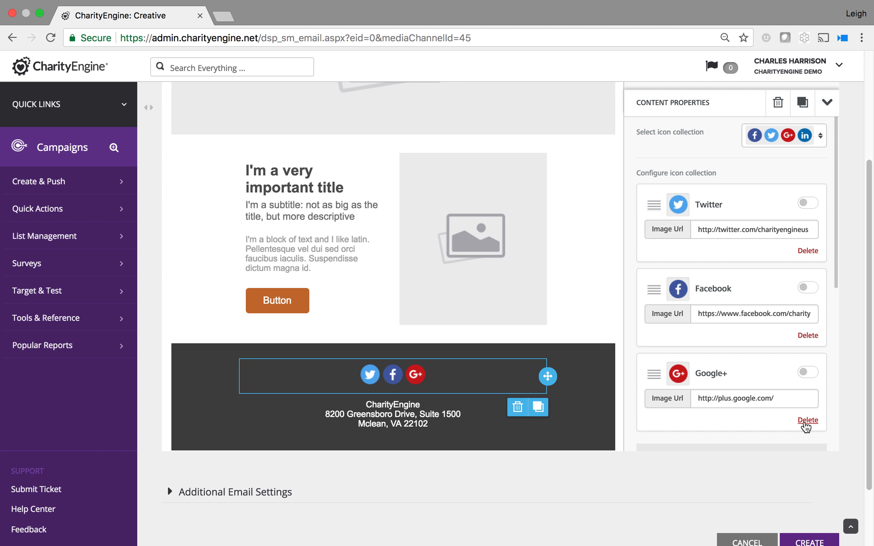
left_click(806, 420)
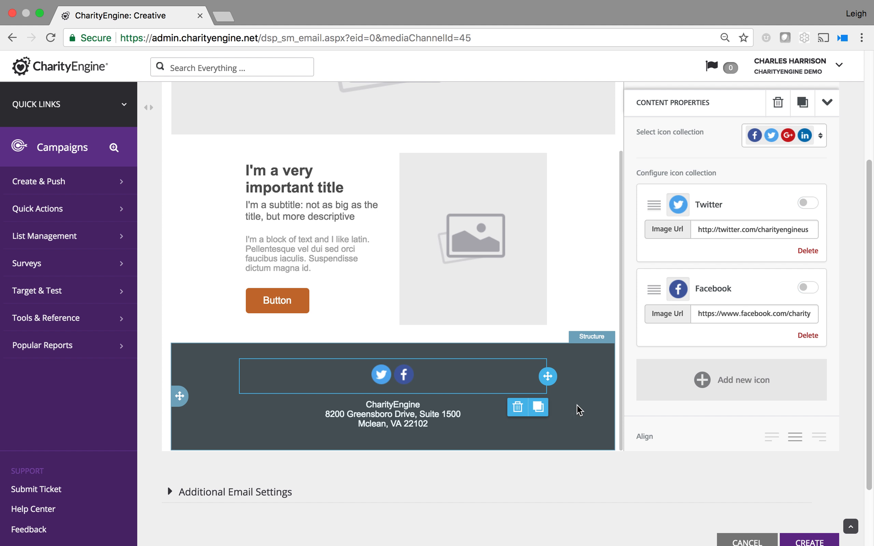
Step: Copy the header row's background color #7EC43C and apply it as the footer row's background color
scroll(576, 406, "up", 10)
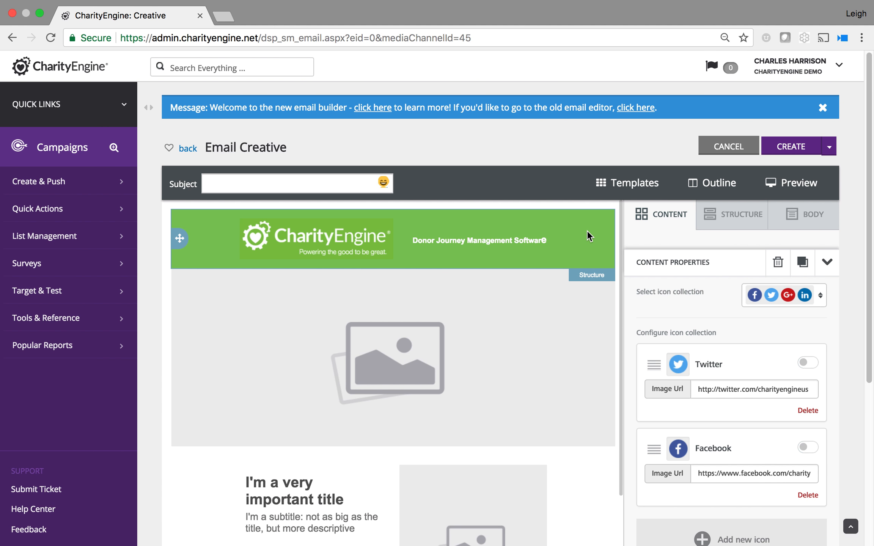
scroll(586, 230, "down", 5)
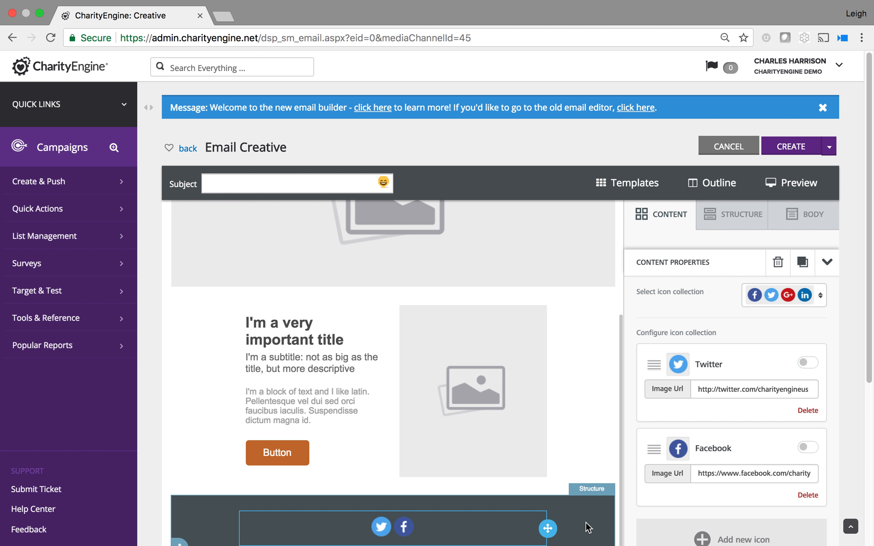
left_click(585, 523)
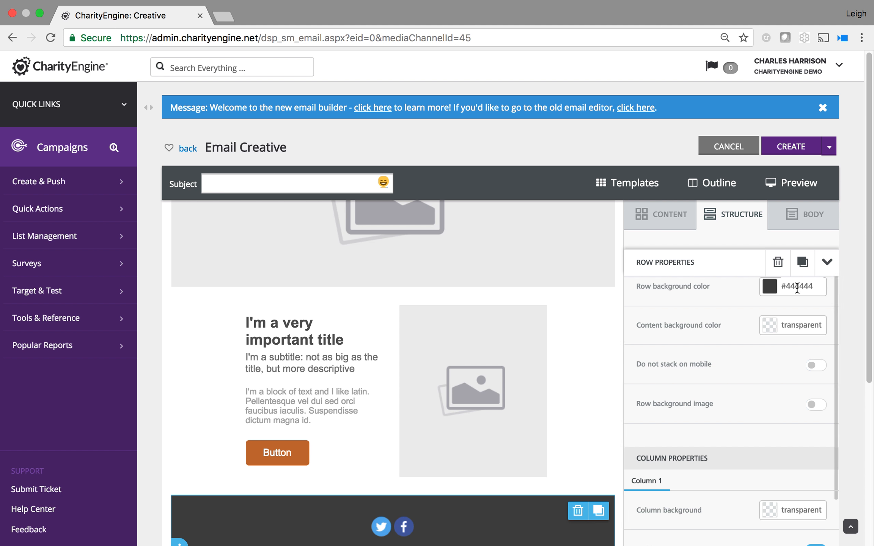
left_click(770, 289)
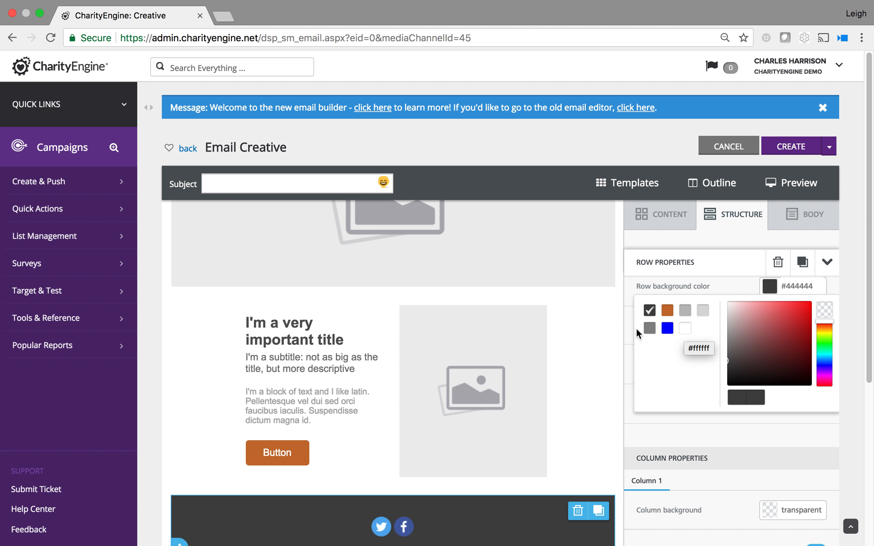
scroll(582, 333, "up", 4)
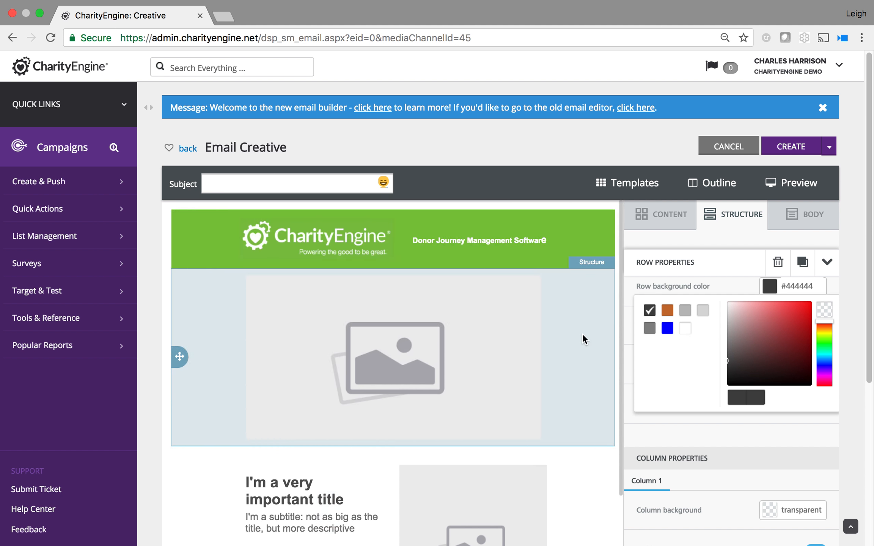
left_click(582, 228)
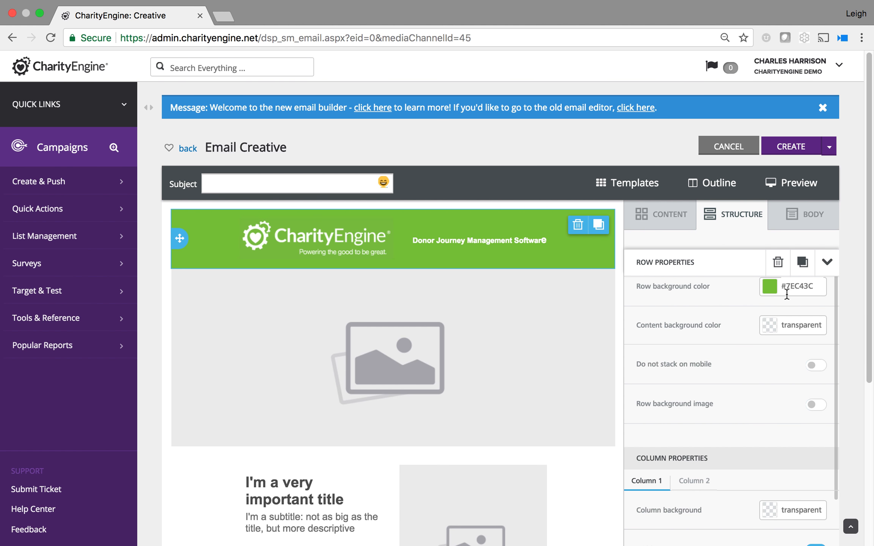
left_click(796, 291)
key("super+c")
scroll(567, 379, "down", 5)
left_click(555, 507)
left_click(795, 287)
key("super+v")
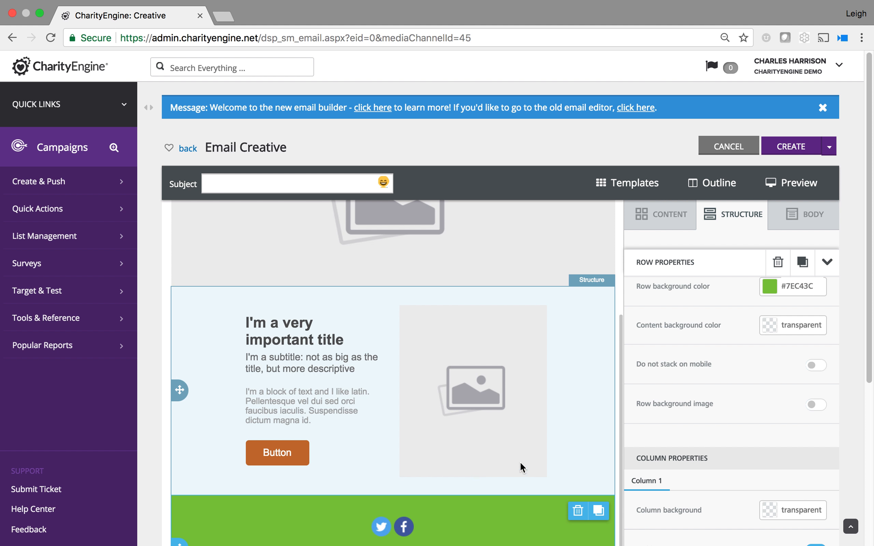
left_click_drag(869, 306, 866, 402)
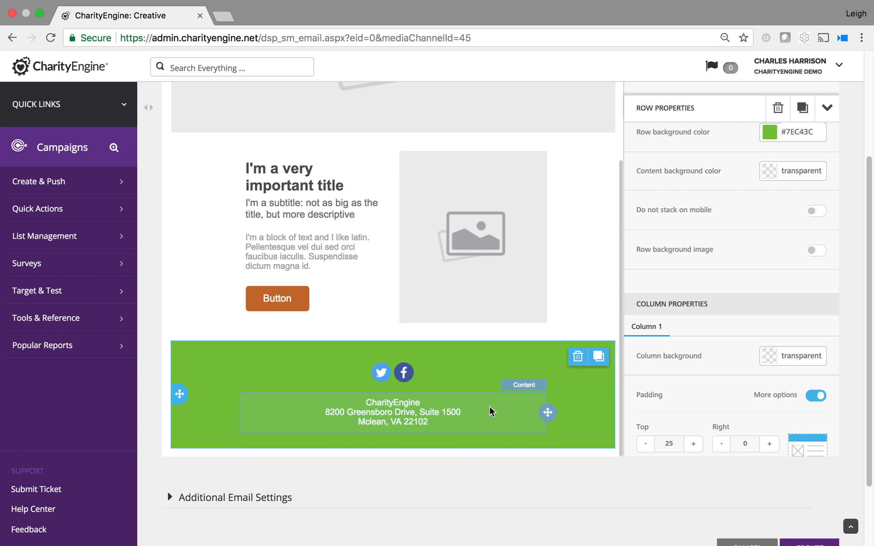
Step: Enter "Welcome to CharityEngine" as the email's subject
scroll(617, 394, "up", 10)
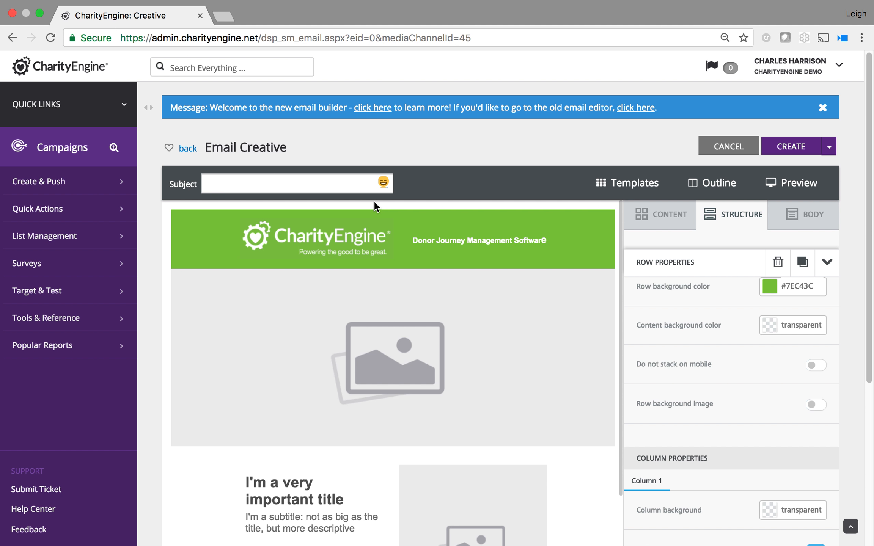
left_click(270, 184)
type("Welcome to Ch")
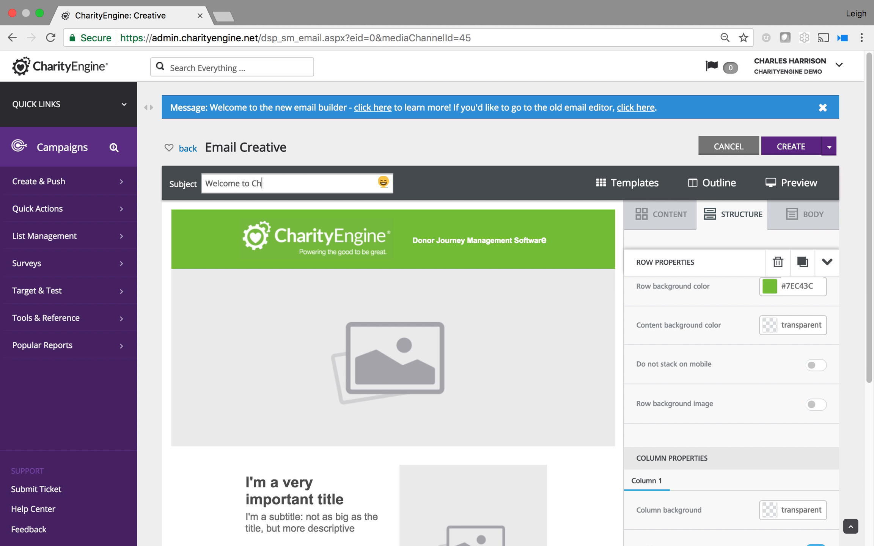
type("arityEngine")
Step: Expand the additional email settings and name the email "Welcome to CharityEngine"
scroll(164, 292, "down", 4)
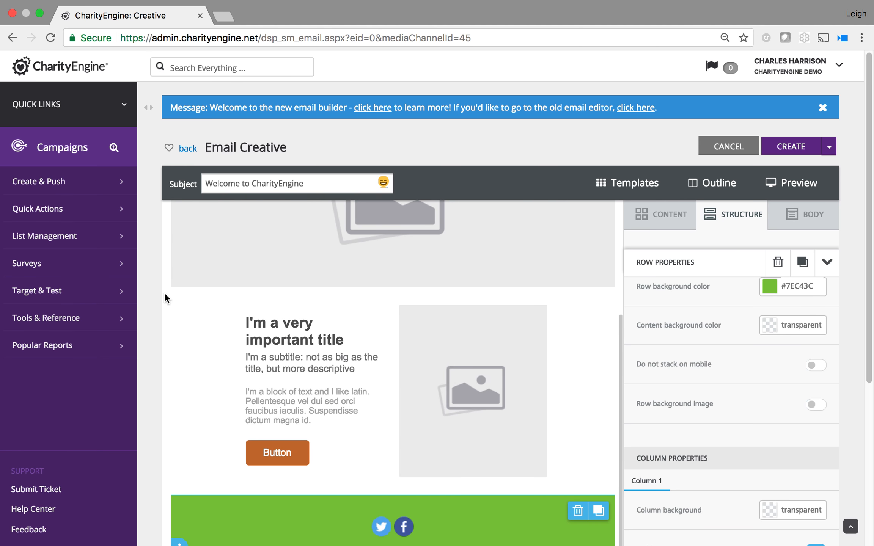
left_click_drag(869, 273, 864, 461)
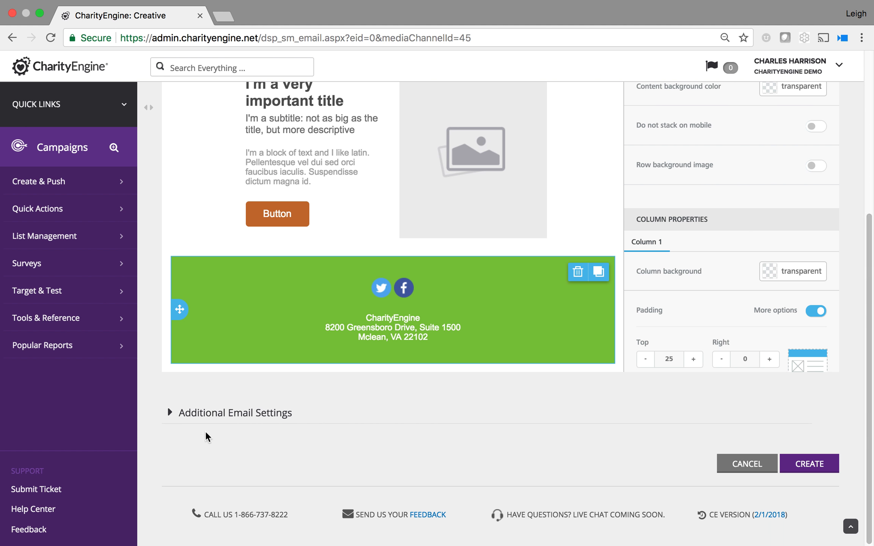
left_click(169, 414)
left_click(300, 458)
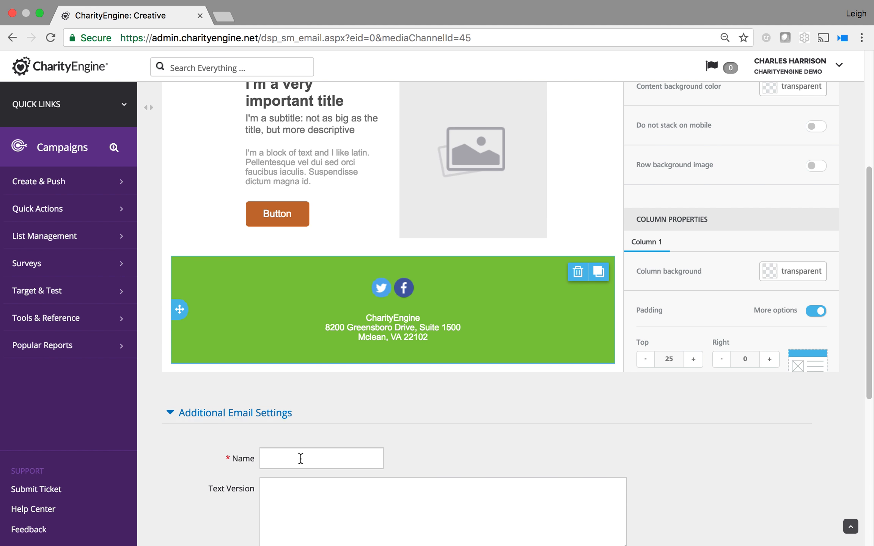
type("Welcome to CharityEngine")
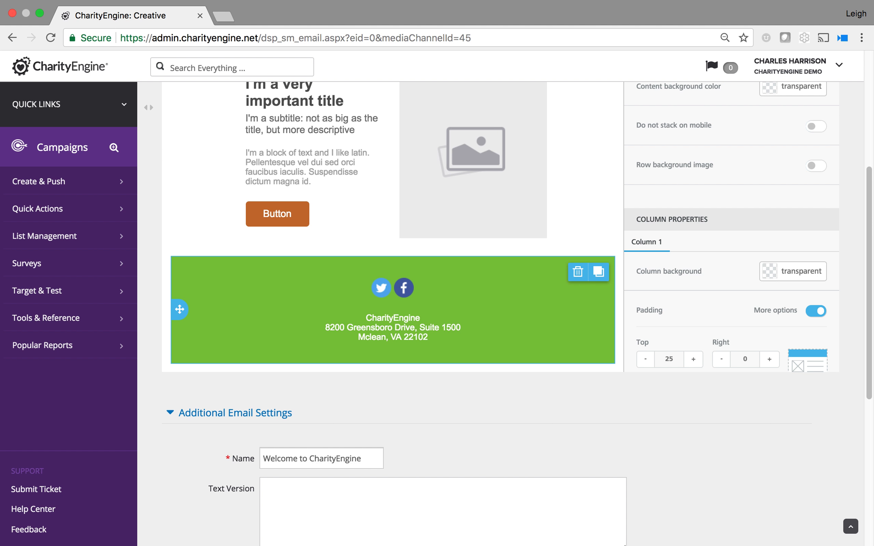
Step: Create the email and save it as a new creative under the name "Welcome to CharityEngine"
left_click_drag(869, 322, 869, 196)
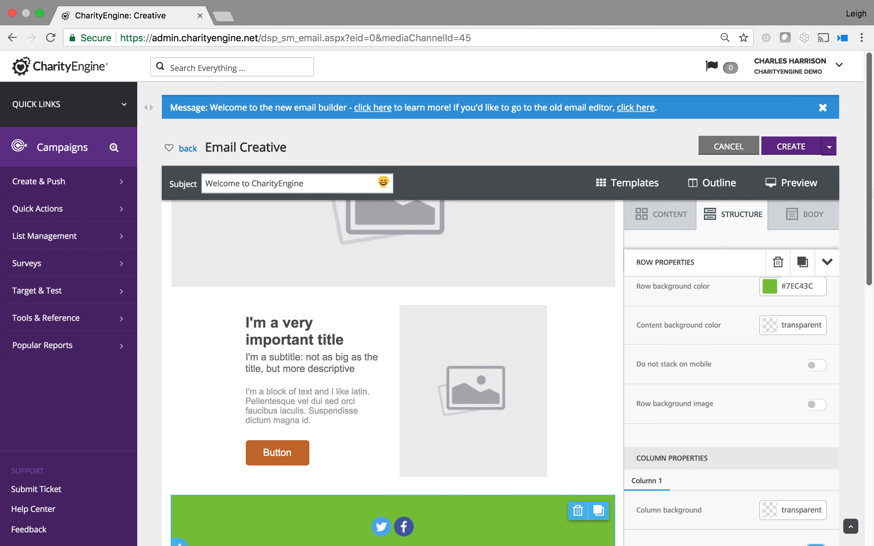
left_click(791, 147)
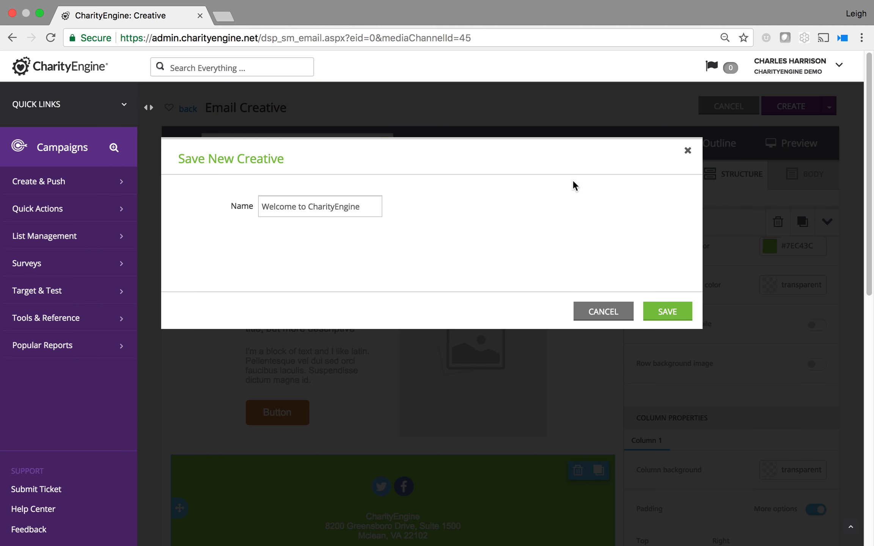
left_click(670, 318)
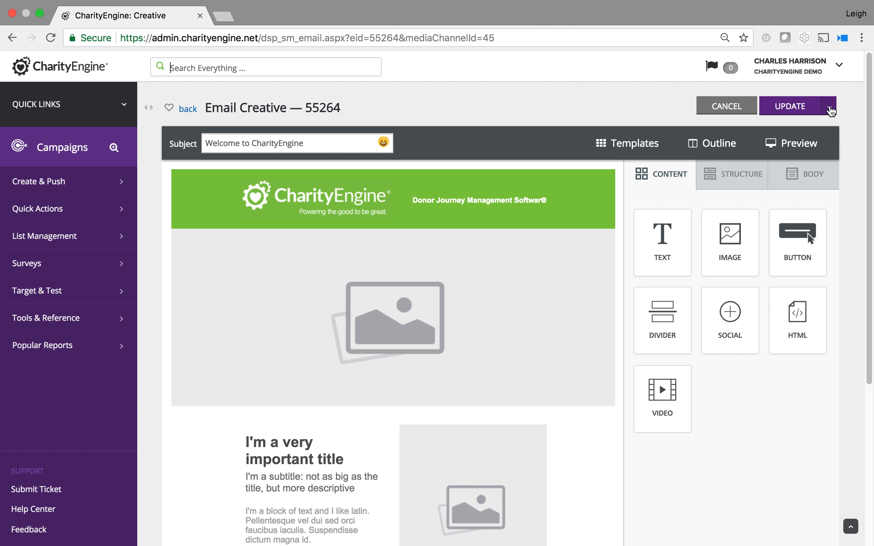
Step: Save the email creative as a new template named "Basic Green CharityEngine Template"
left_click(829, 108)
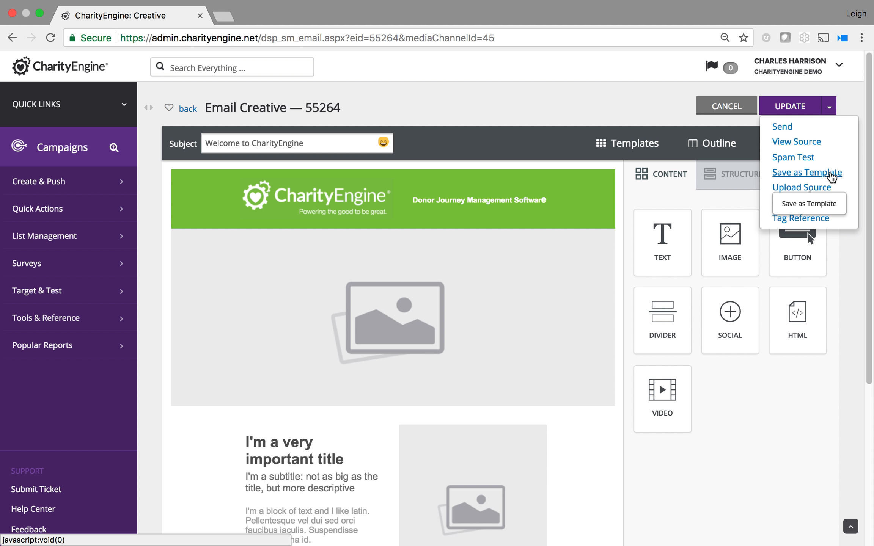
left_click(831, 176)
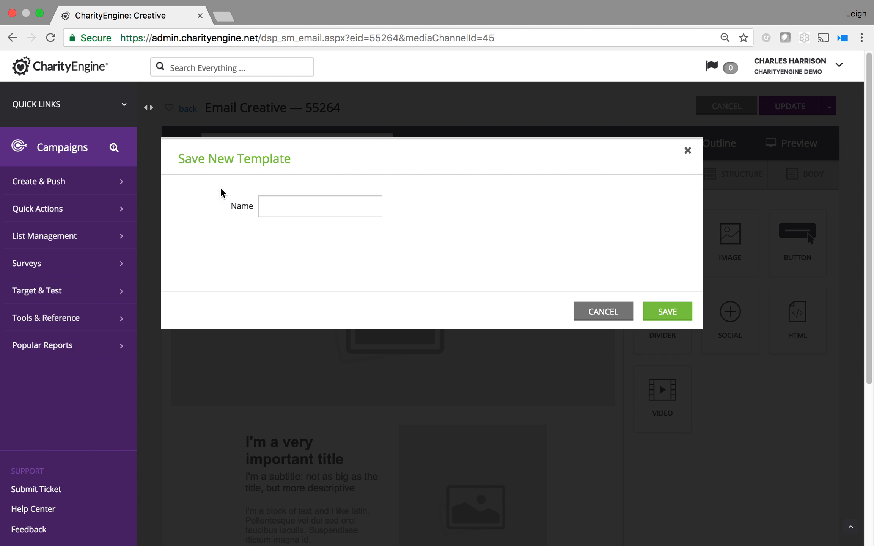
left_click(293, 205)
type("B")
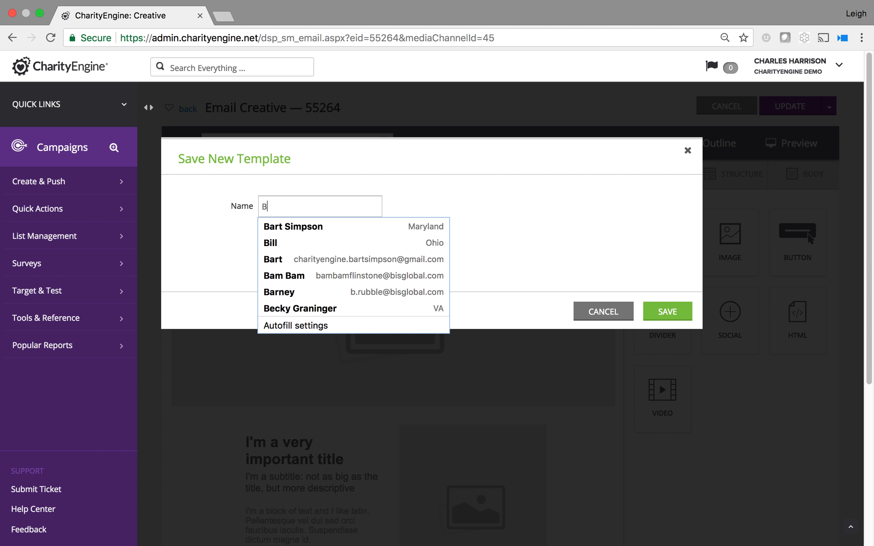
type("asic Green Ch")
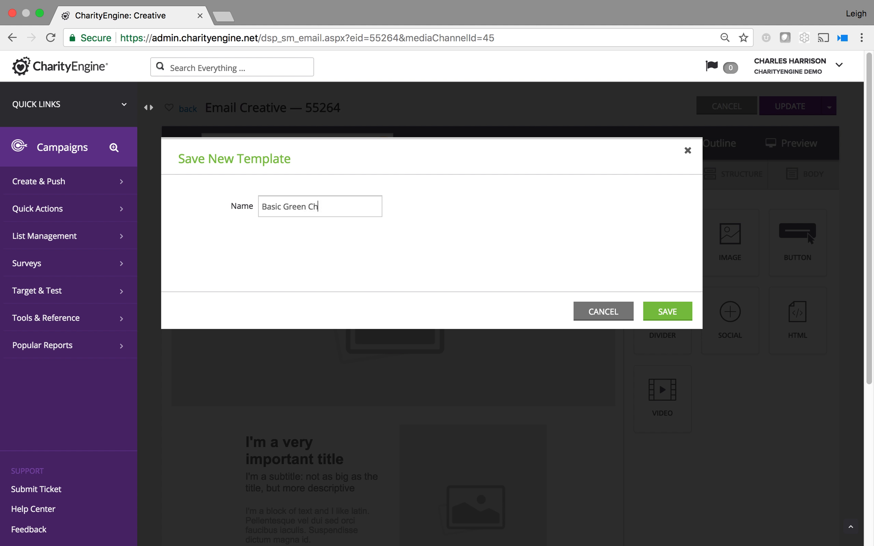
type("arityEngine Template")
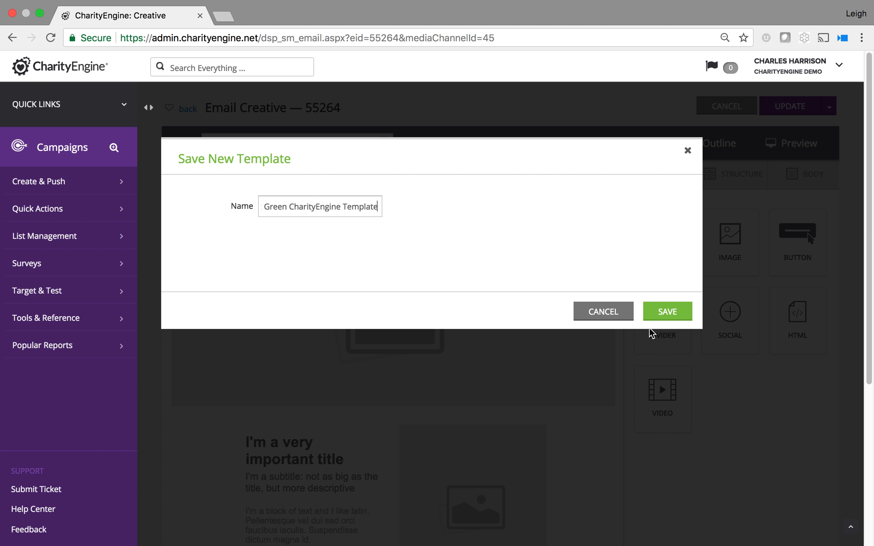
left_click(667, 313)
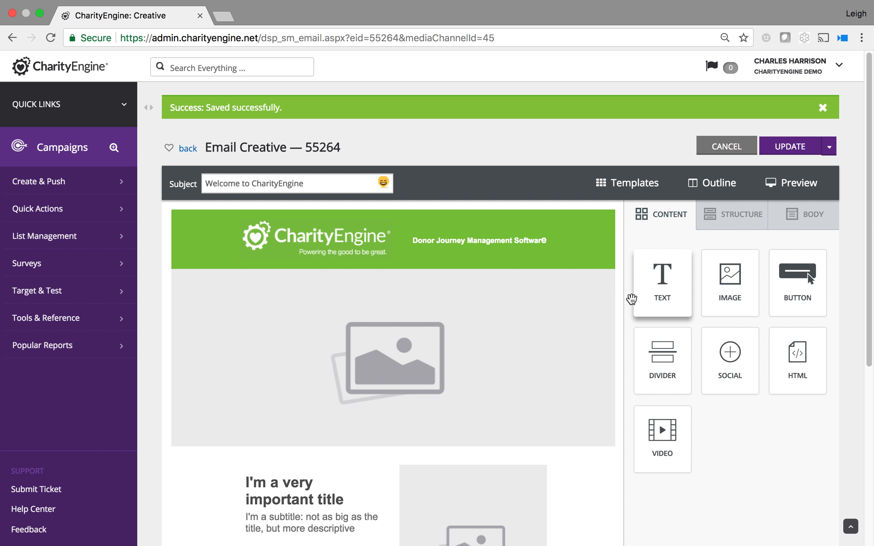
Step: Update the email creative and close it to return to the creative list
left_click(786, 149)
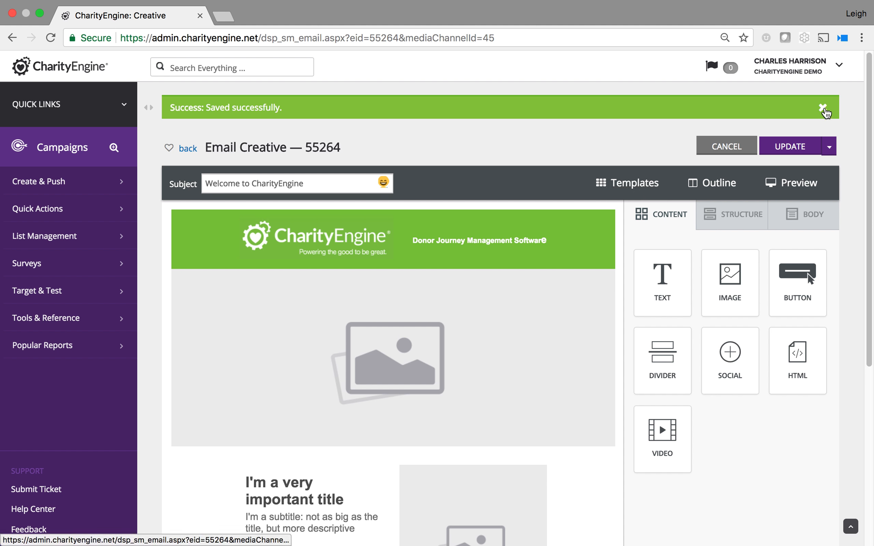
left_click(726, 151)
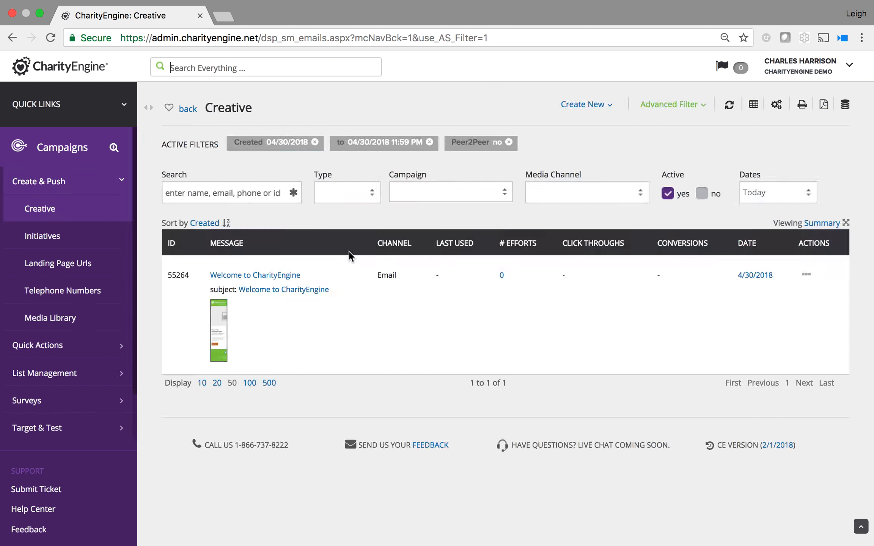
Step: Create a new email creative, load the "Basic Green CharityEngine Template" into it and check its layout
left_click(598, 106)
left_click(596, 127)
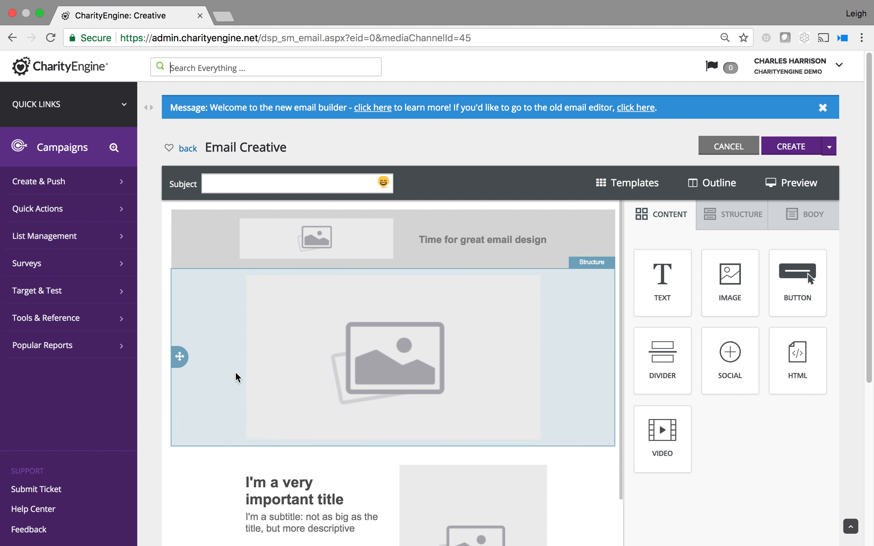
left_click(629, 185)
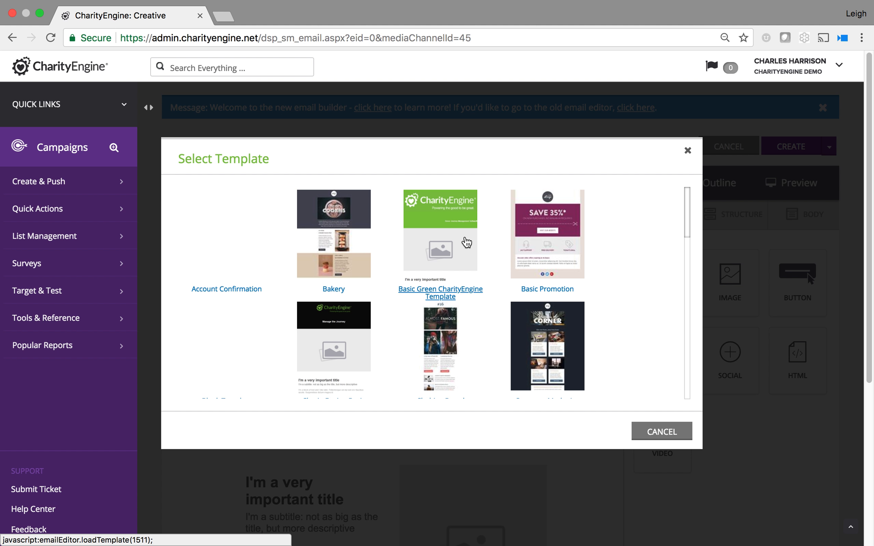
left_click(466, 242)
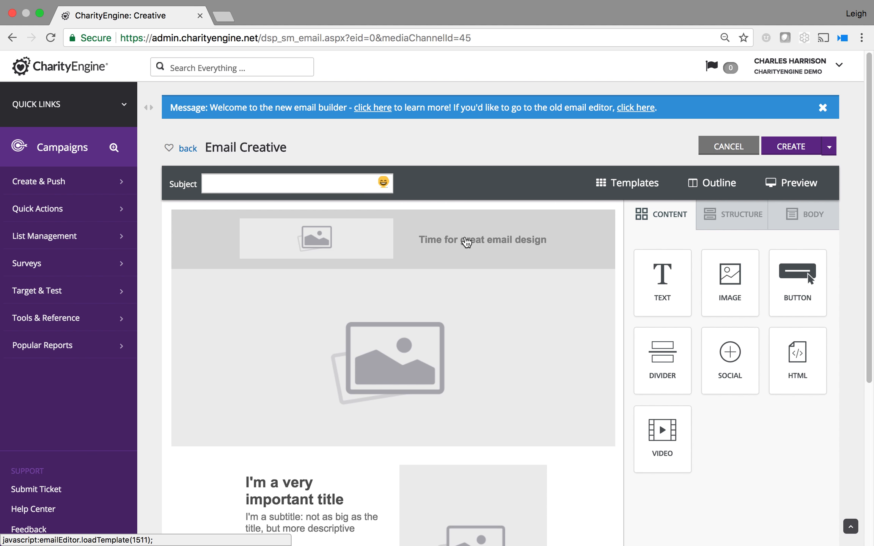
scroll(165, 325, "down", 4)
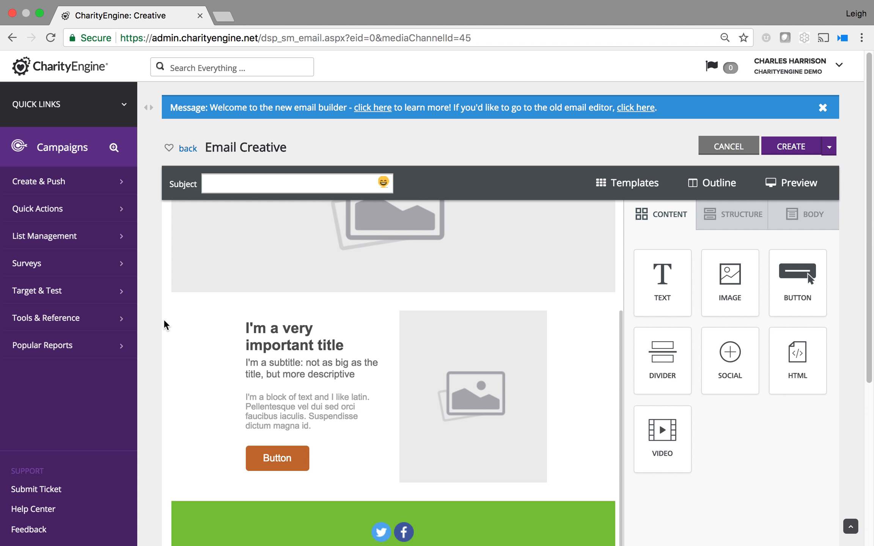
scroll(166, 325, "up", 4)
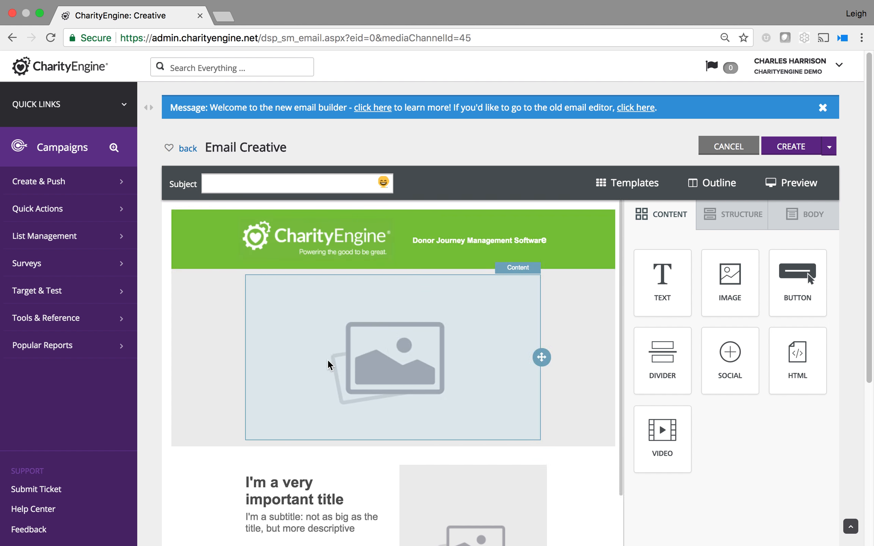